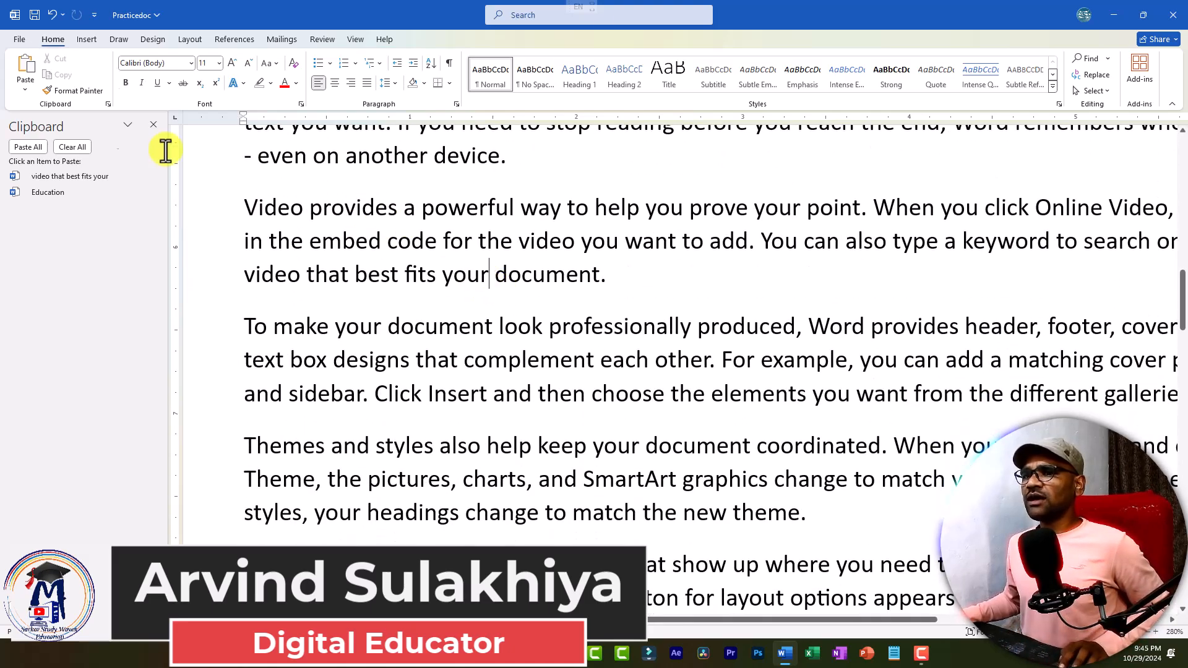
# Step: Close the Clipboard pane beside the document
pyautogui.click(152, 124)
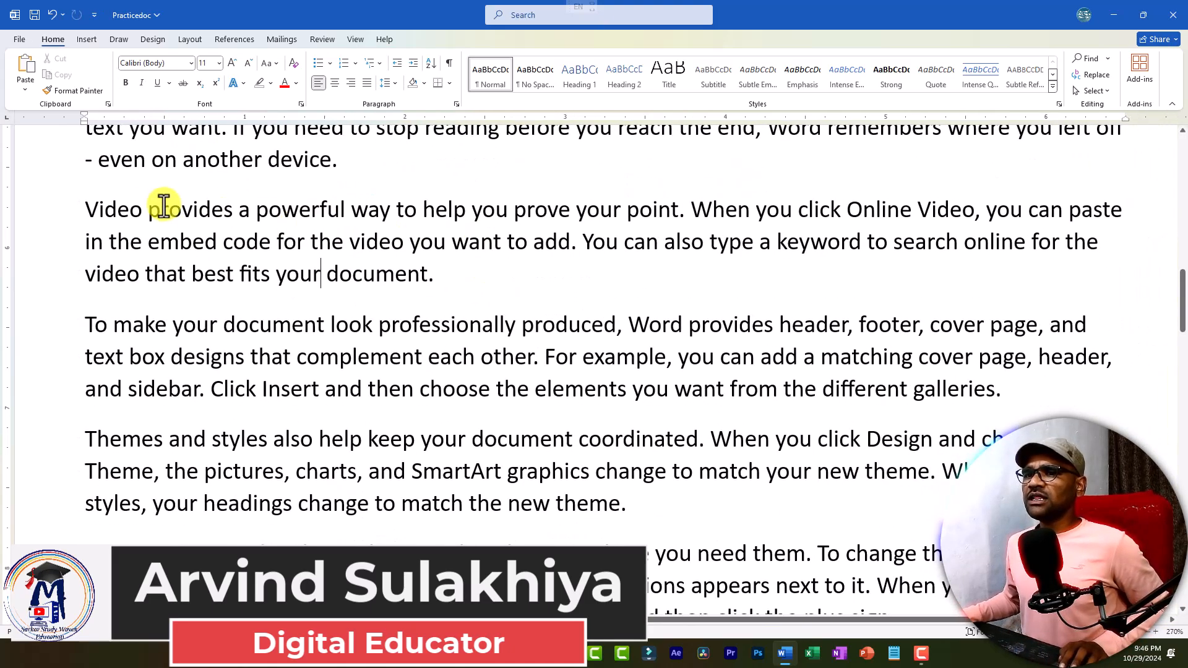
# Step: Select the paragraphs beginning "Video provides" and "To make your document" in turn, clearing the selection each time
pyautogui.moveTo(68, 212); pyautogui.dragTo(652, 281)
pyautogui.click(652, 282)
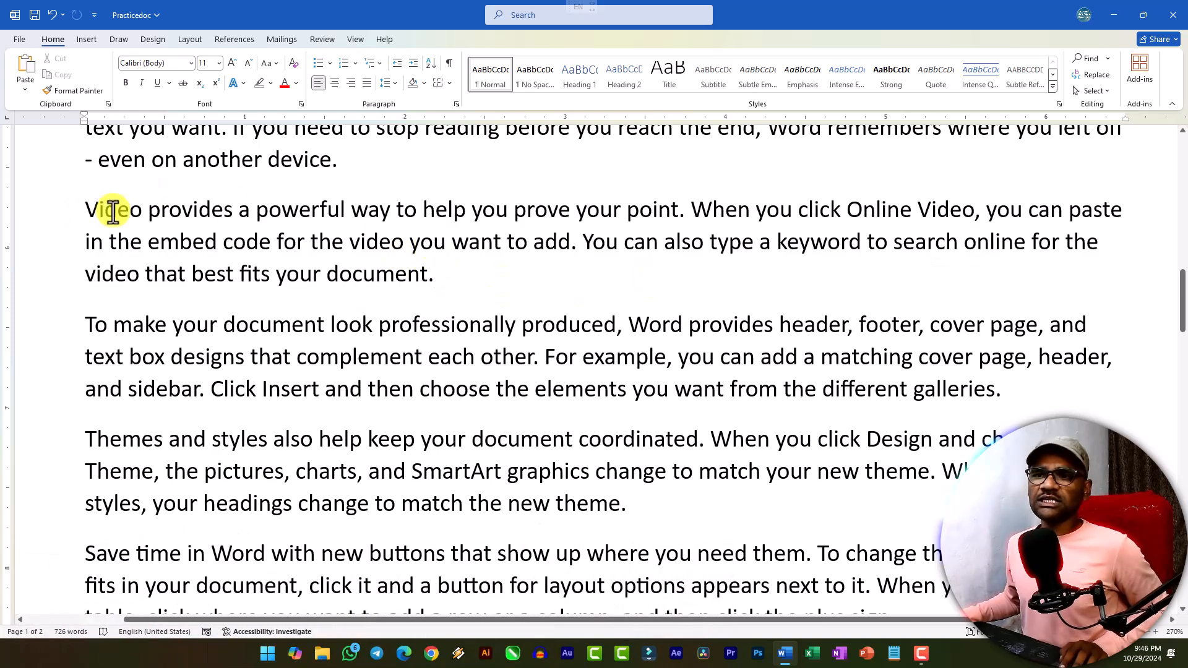
pyautogui.moveTo(79, 207); pyautogui.dragTo(471, 291)
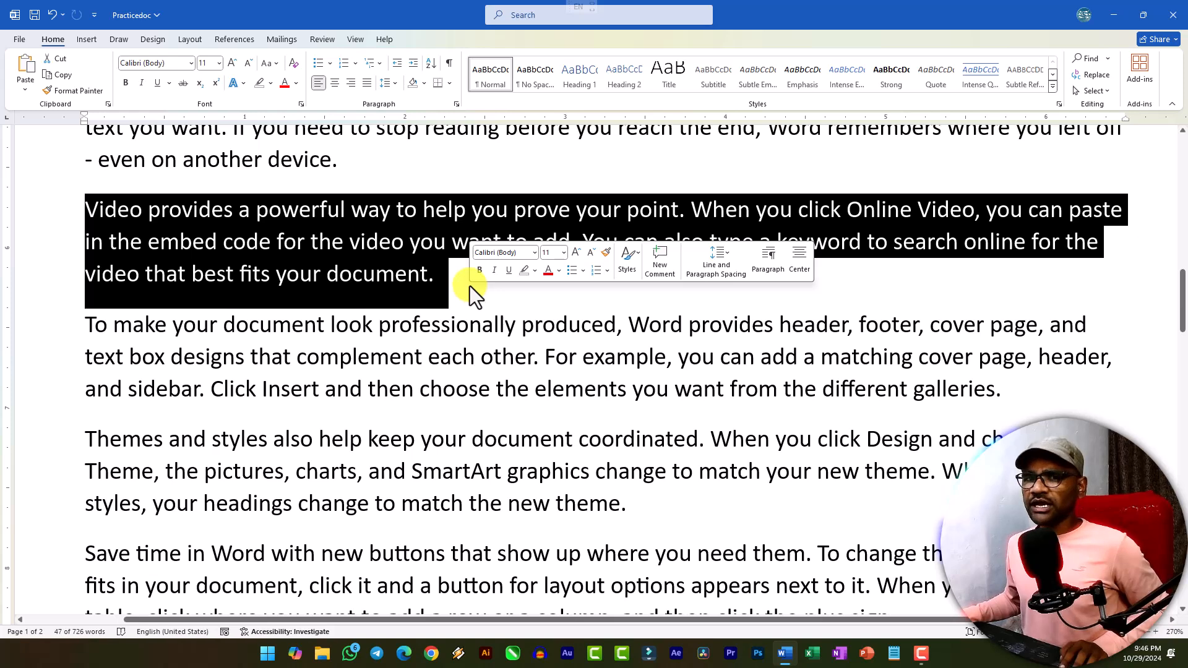
pyautogui.click(396, 310)
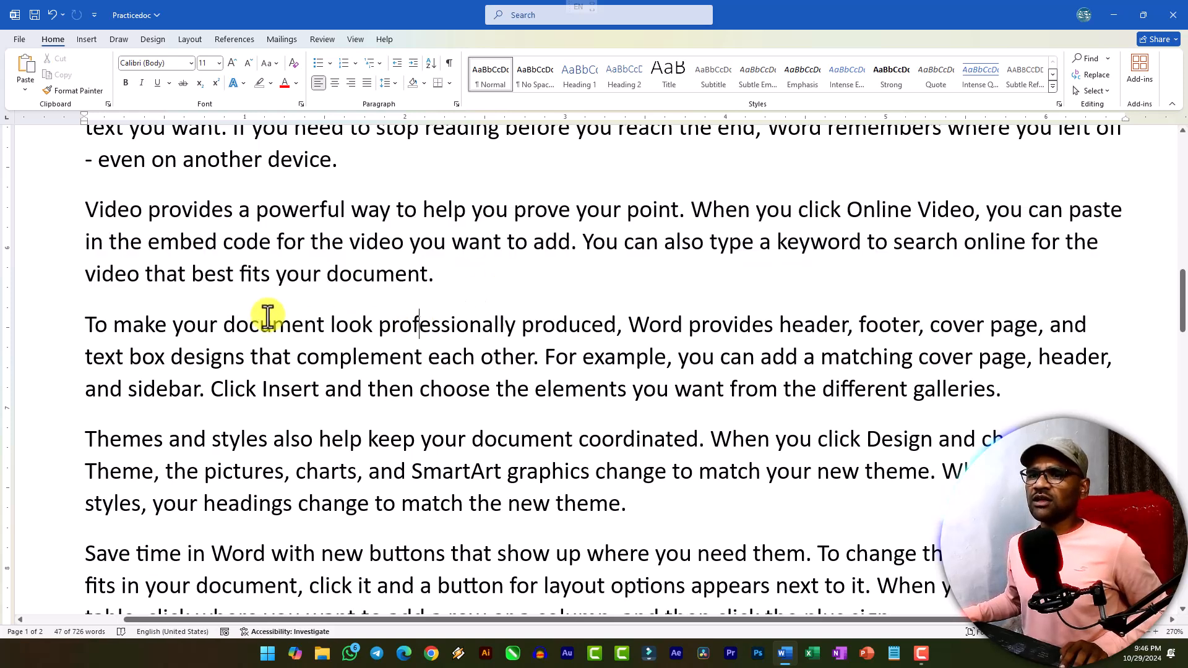
pyautogui.click(83, 217)
pyautogui.moveTo(160, 226); pyautogui.dragTo(444, 273)
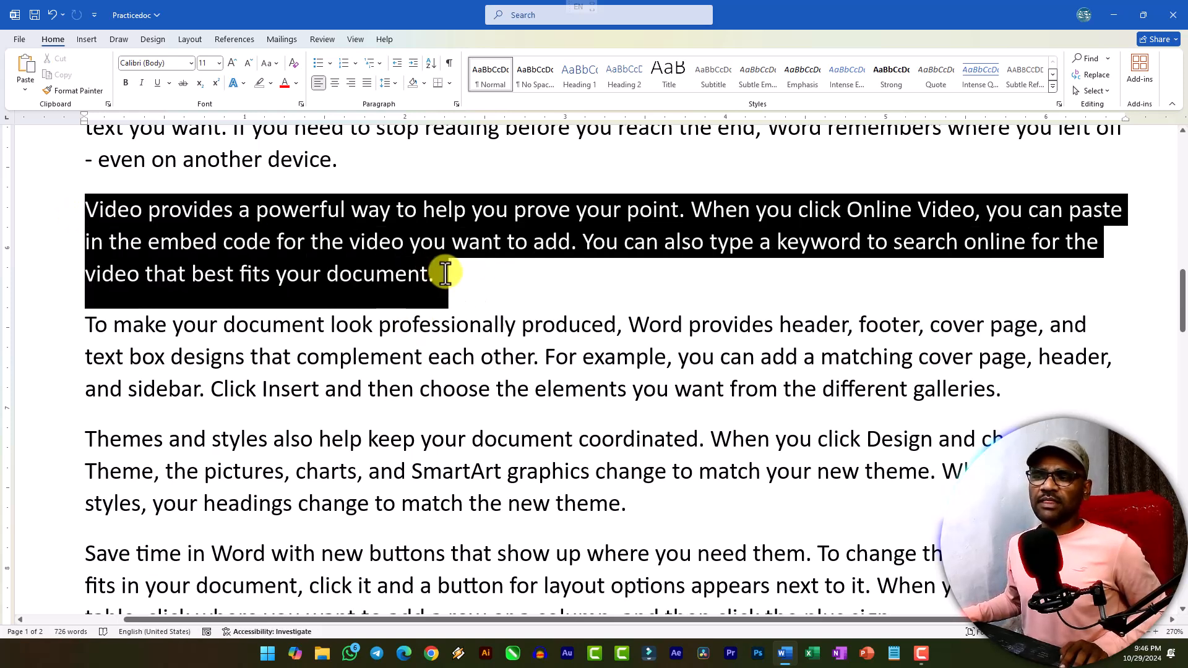
pyautogui.click(313, 340)
pyautogui.moveTo(74, 315); pyautogui.dragTo(1030, 382)
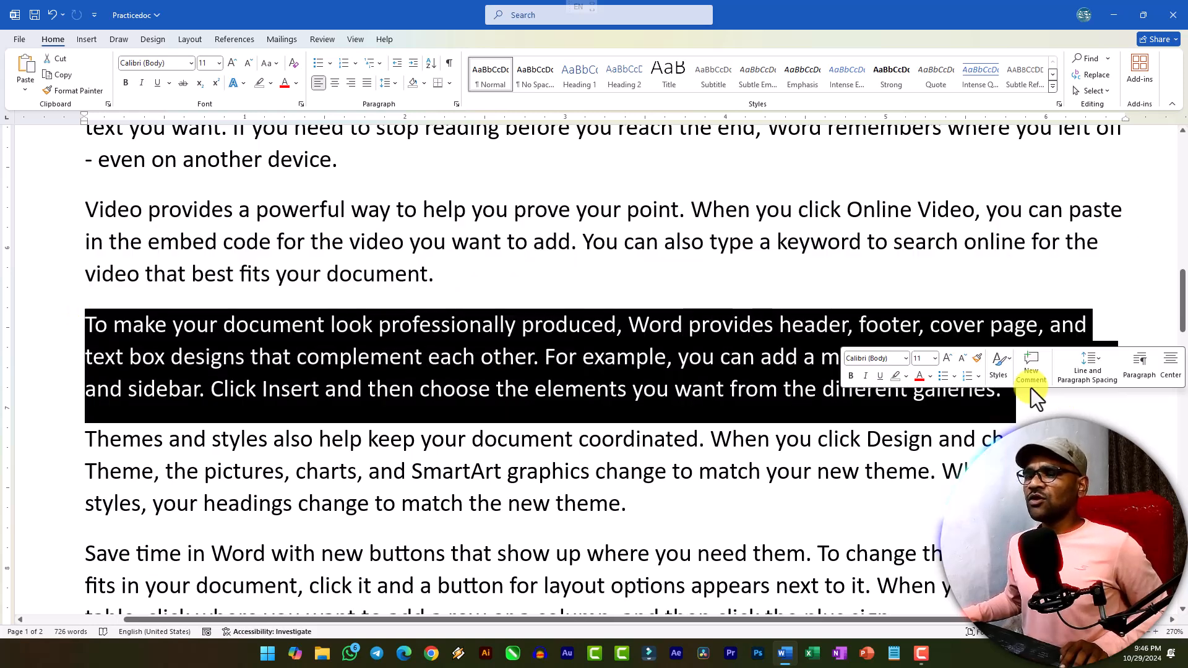
pyautogui.click(391, 283)
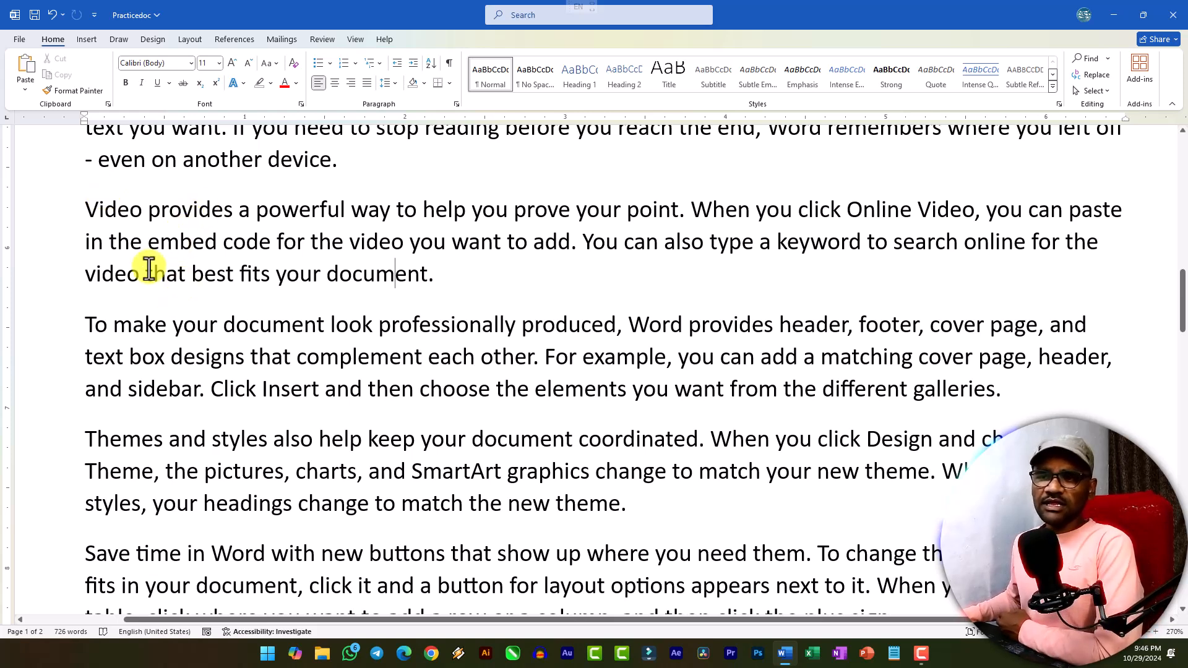
pyautogui.moveTo(124, 212); pyautogui.dragTo(432, 273)
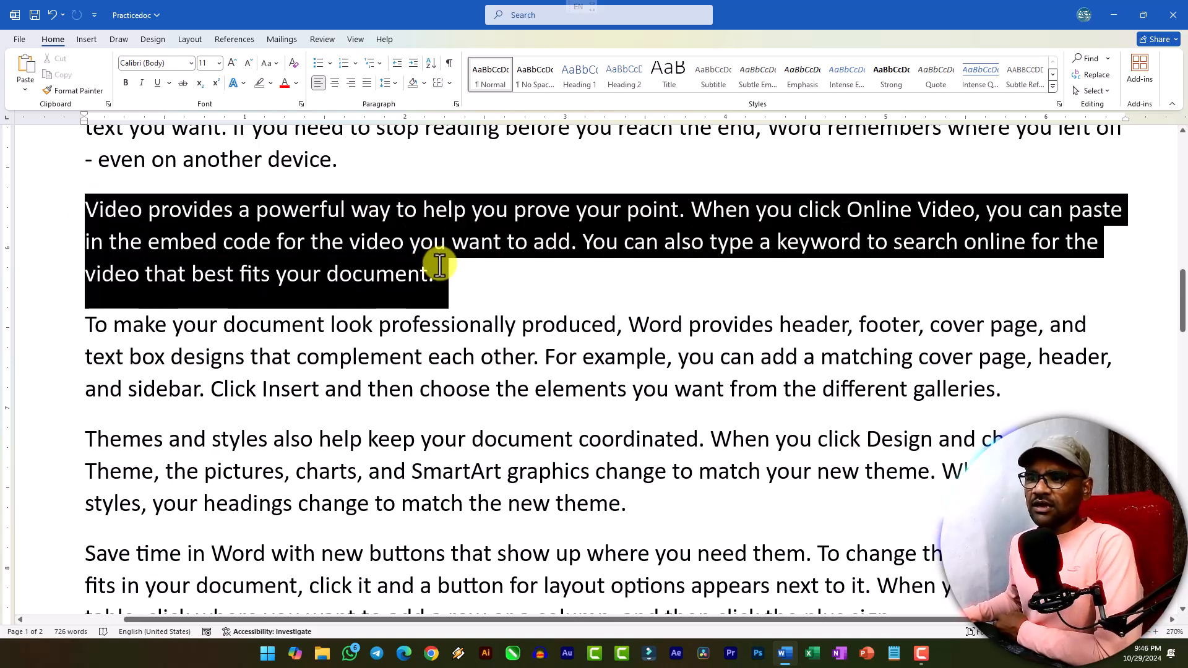
pyautogui.click(878, 328)
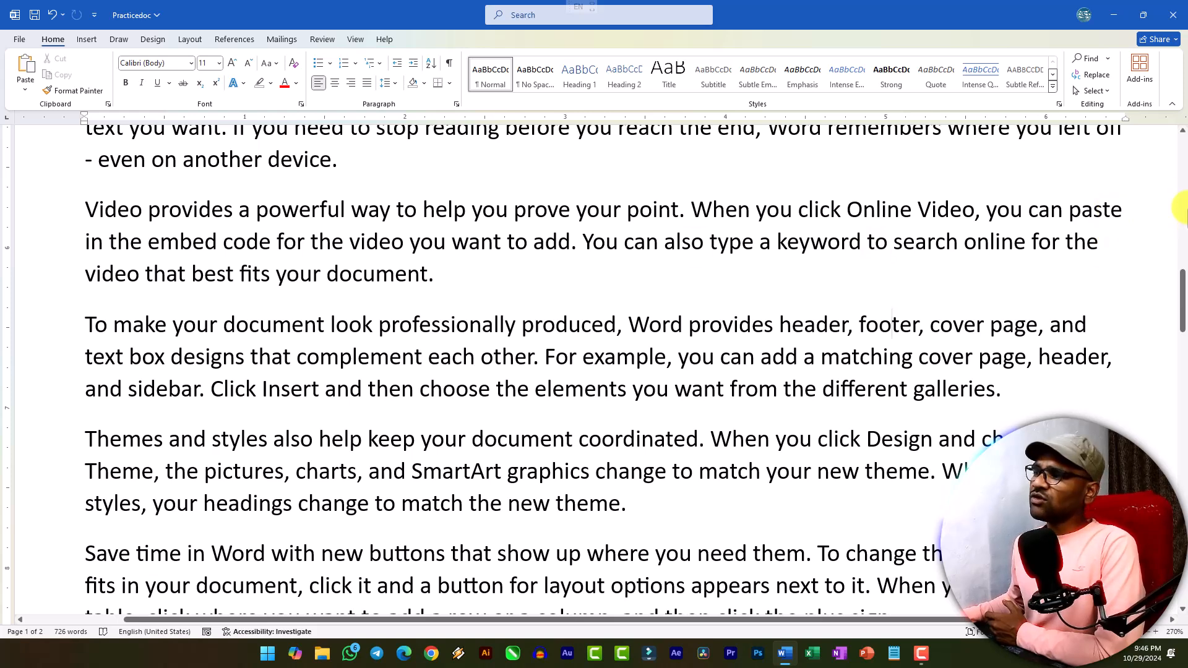
# Step: Select the whole paragraph beginning "Video provides", try center and right alignment on it, and finish with justified alignment
pyautogui.moveTo(451, 276); pyautogui.dragTo(98, 216)
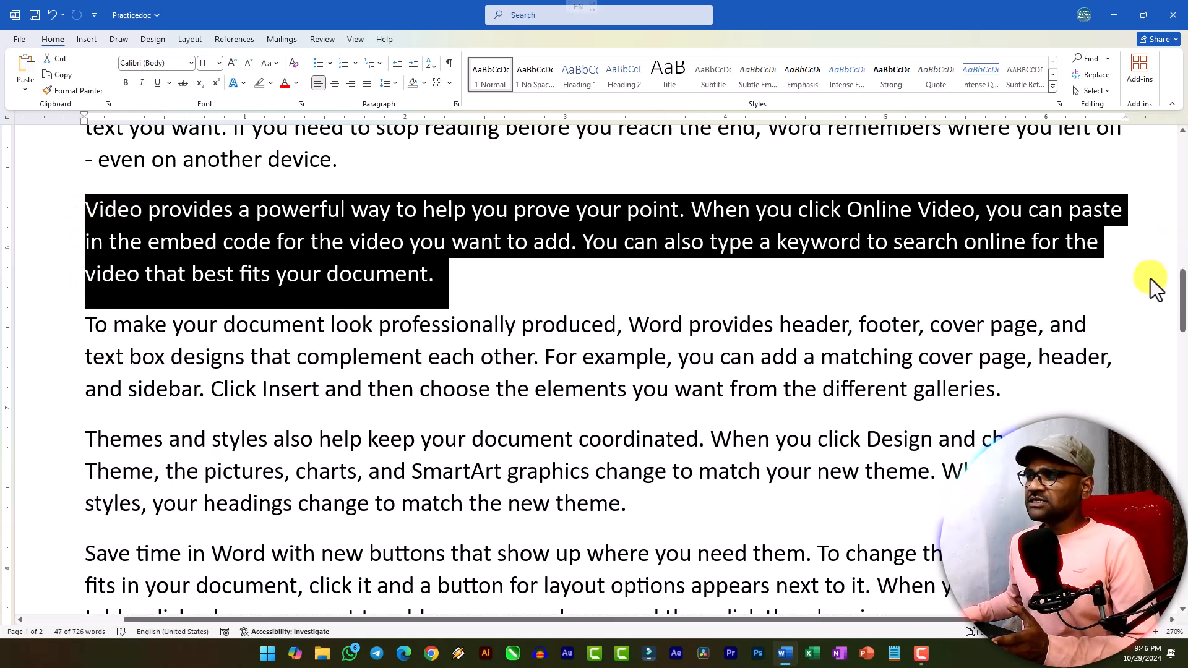
pyautogui.click(334, 83)
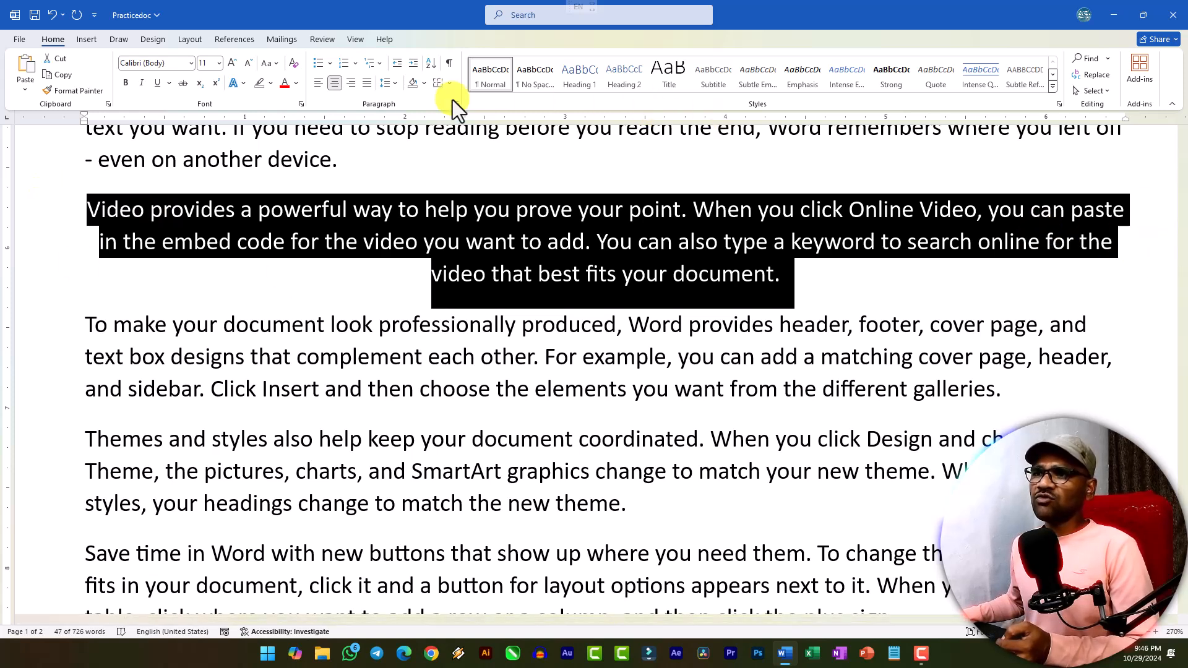
pyautogui.click(351, 85)
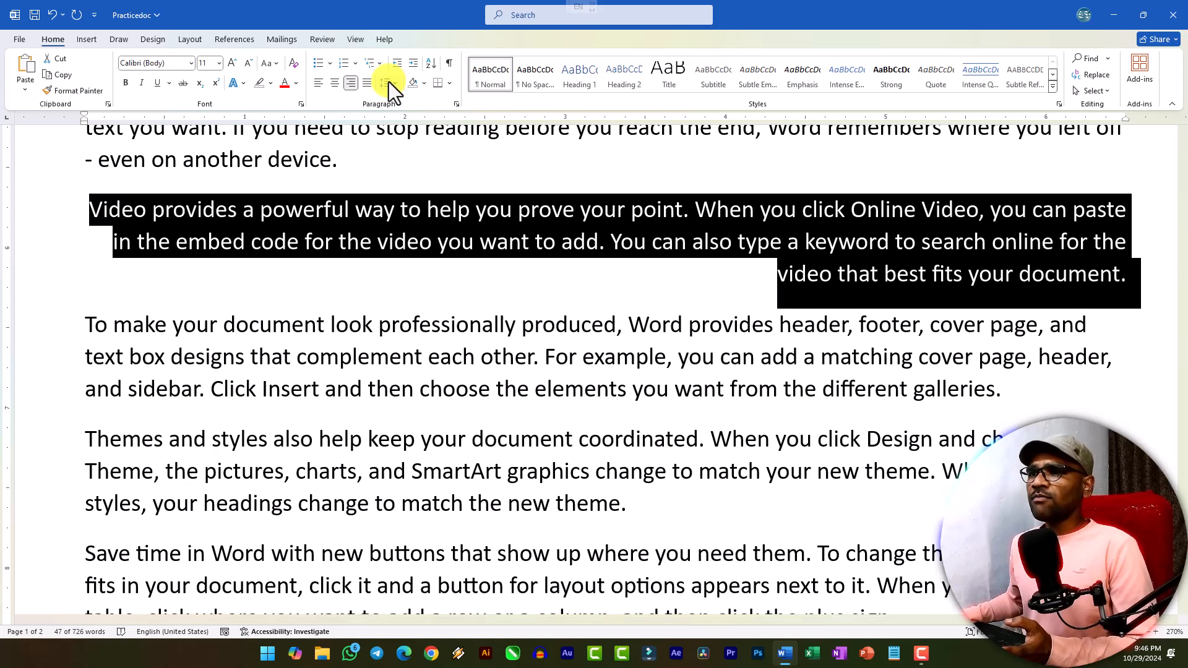
pyautogui.click(367, 84)
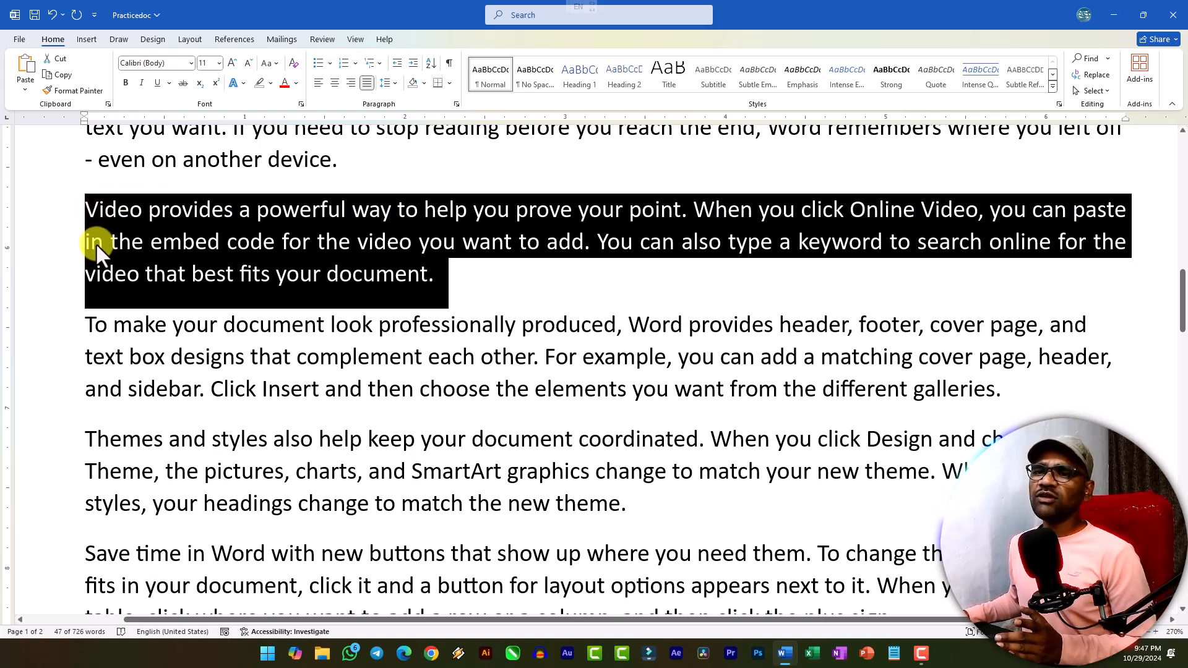
# Step: Set the line spacing of the selected "Video provides" paragraph to 1.15
pyautogui.click(392, 84)
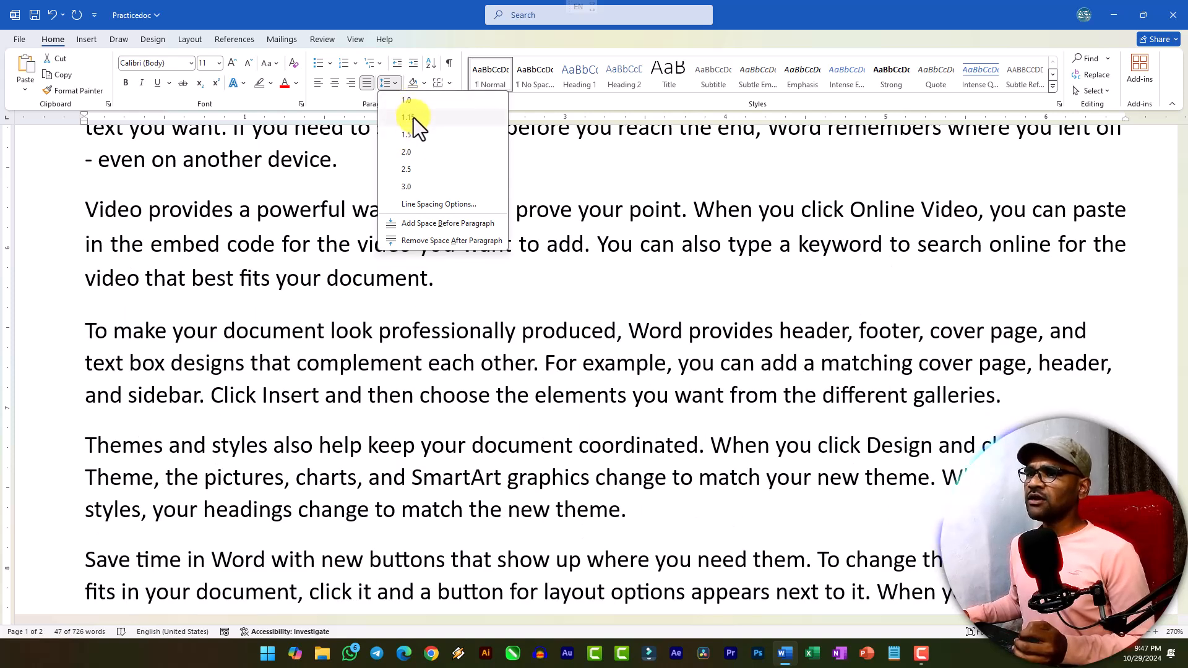
pyautogui.click(413, 117)
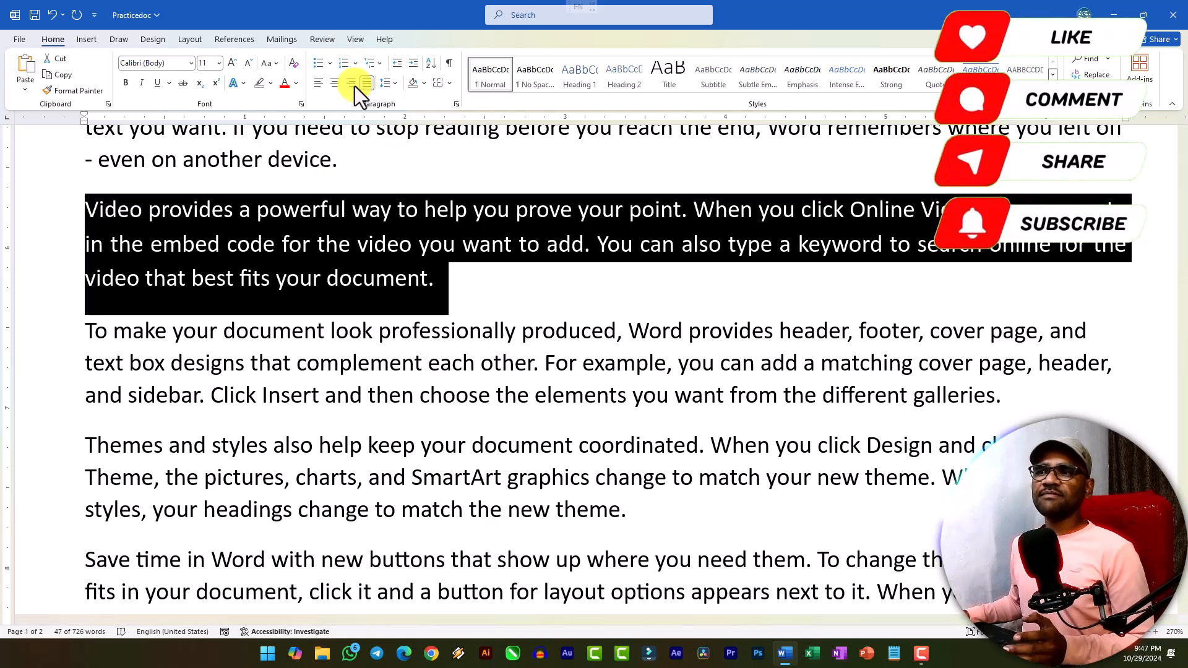
# Step: Try adding space before the "Video provides" paragraph
pyautogui.click(391, 84)
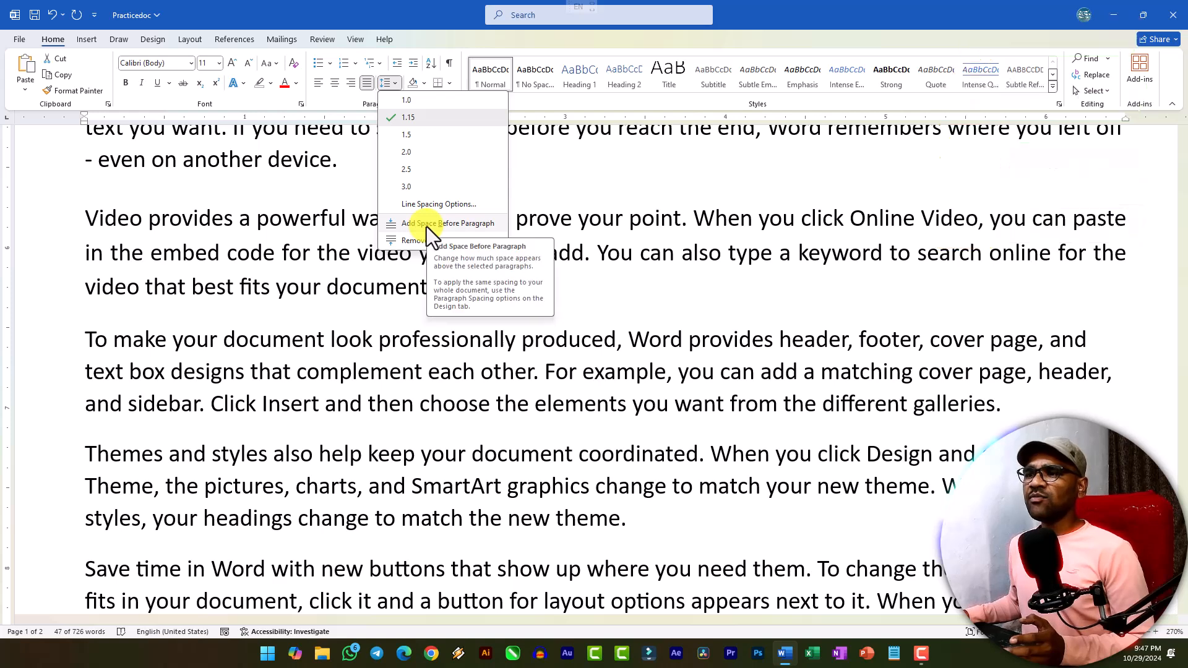
pyautogui.click(426, 224)
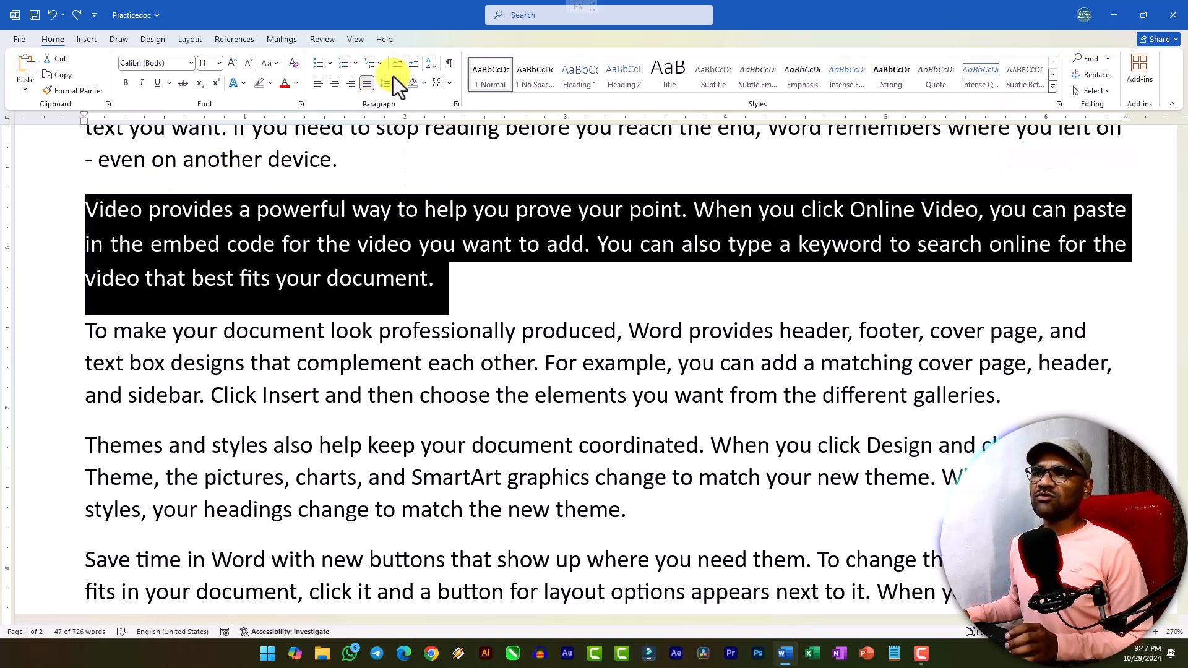
# Step: Examine the alignment, outline level, indentation and spacing settings in the Paragraph dialog, and close it without changing anything
pyautogui.click(389, 83)
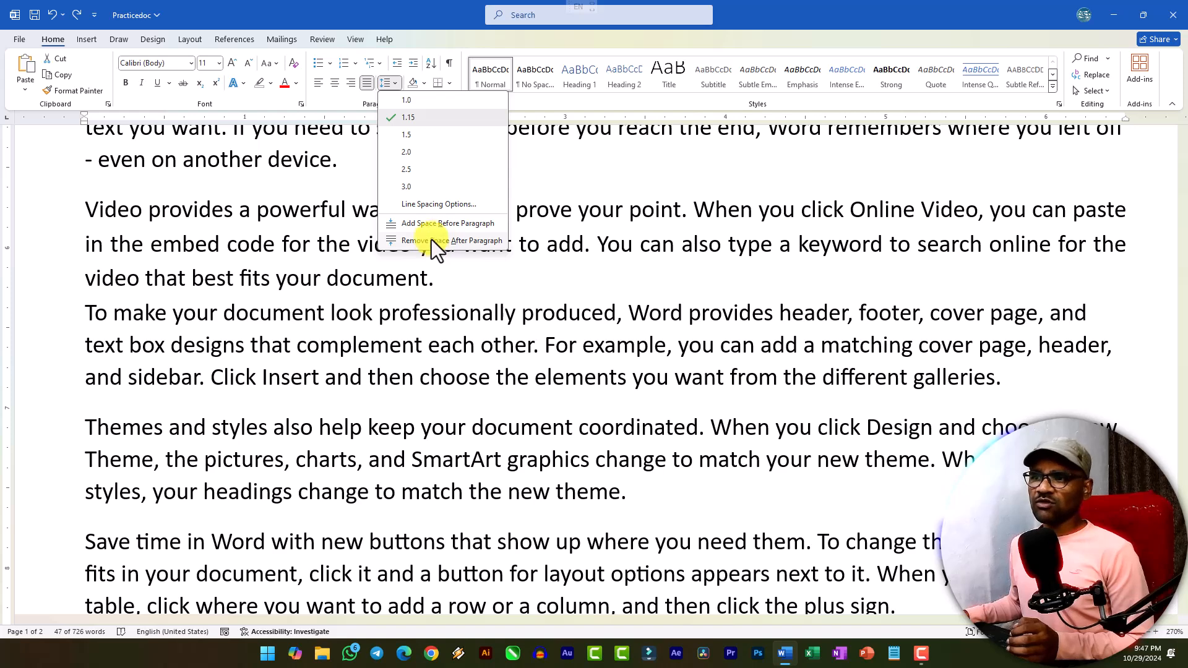
pyautogui.click(428, 207)
pyautogui.moveTo(561, 152); pyautogui.dragTo(393, 119)
pyautogui.click(413, 169)
pyautogui.click(413, 168)
pyautogui.click(413, 187)
pyautogui.click(414, 191)
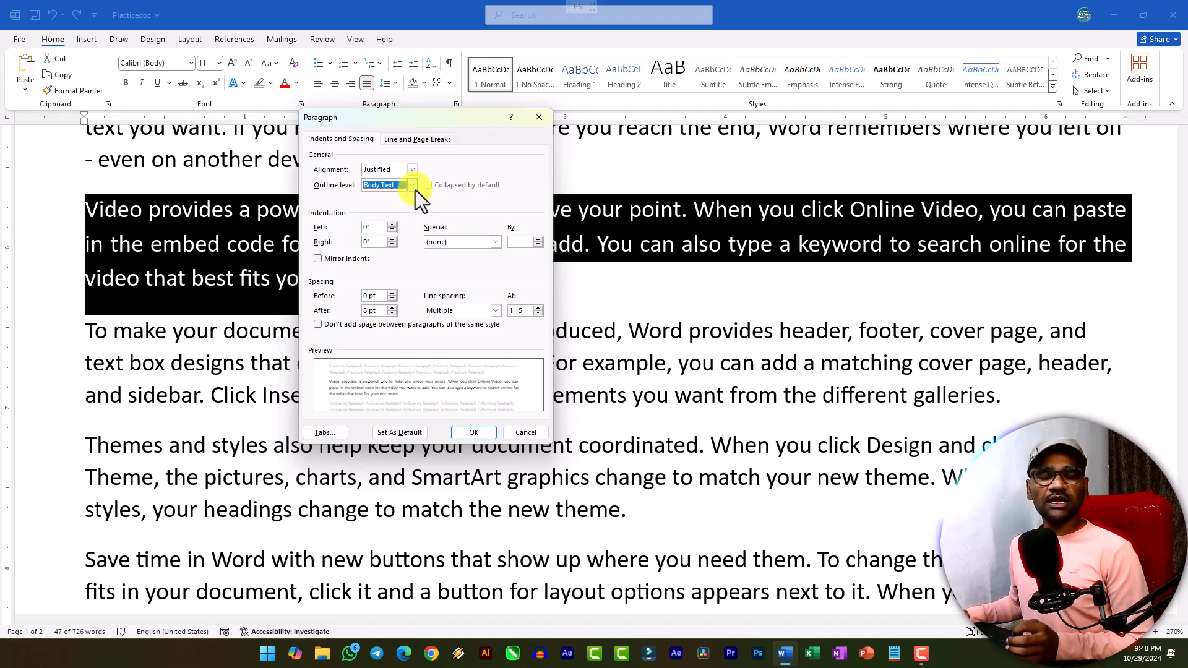
pyautogui.click(382, 227)
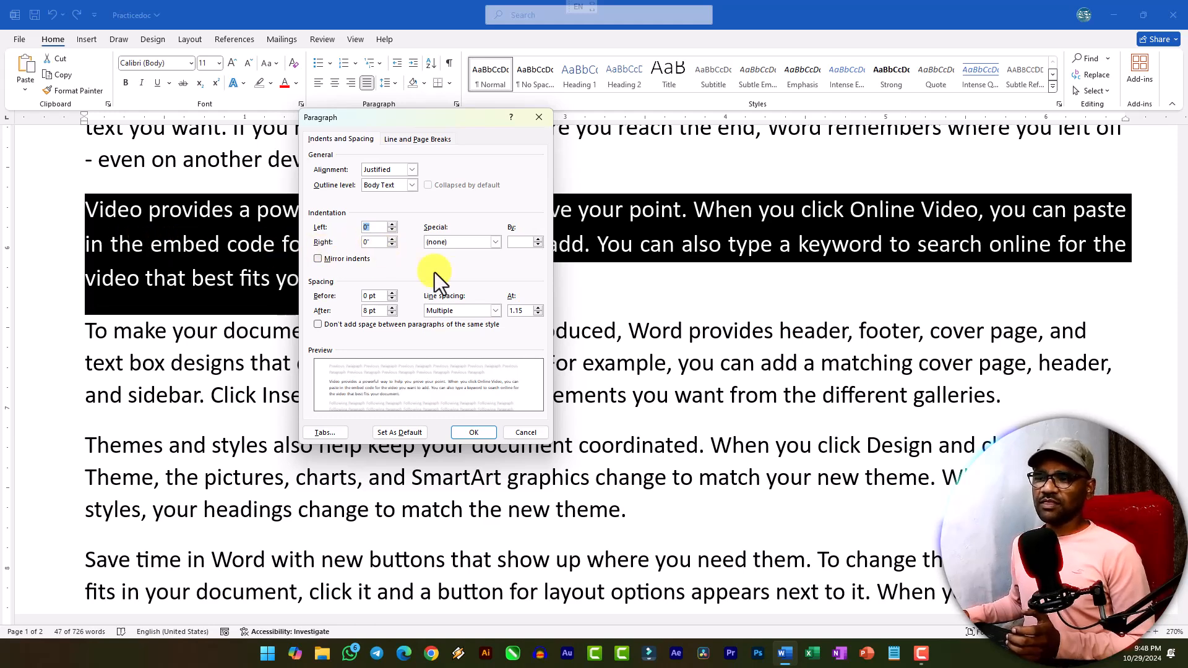
pyautogui.click(522, 434)
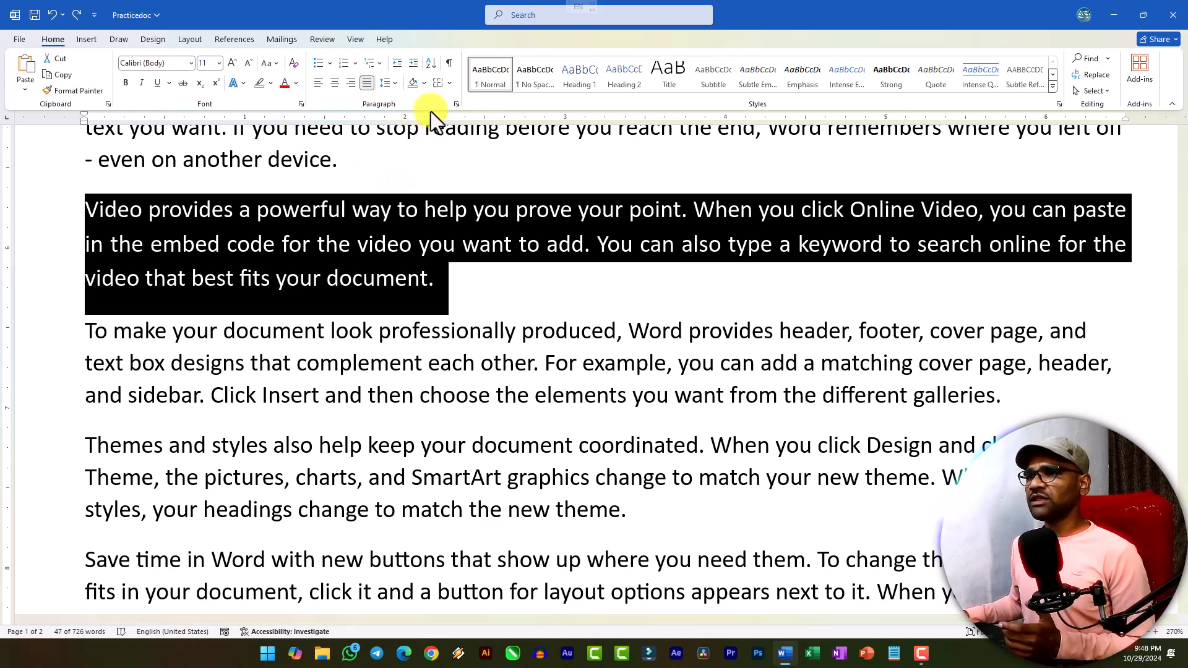
pyautogui.click(458, 106)
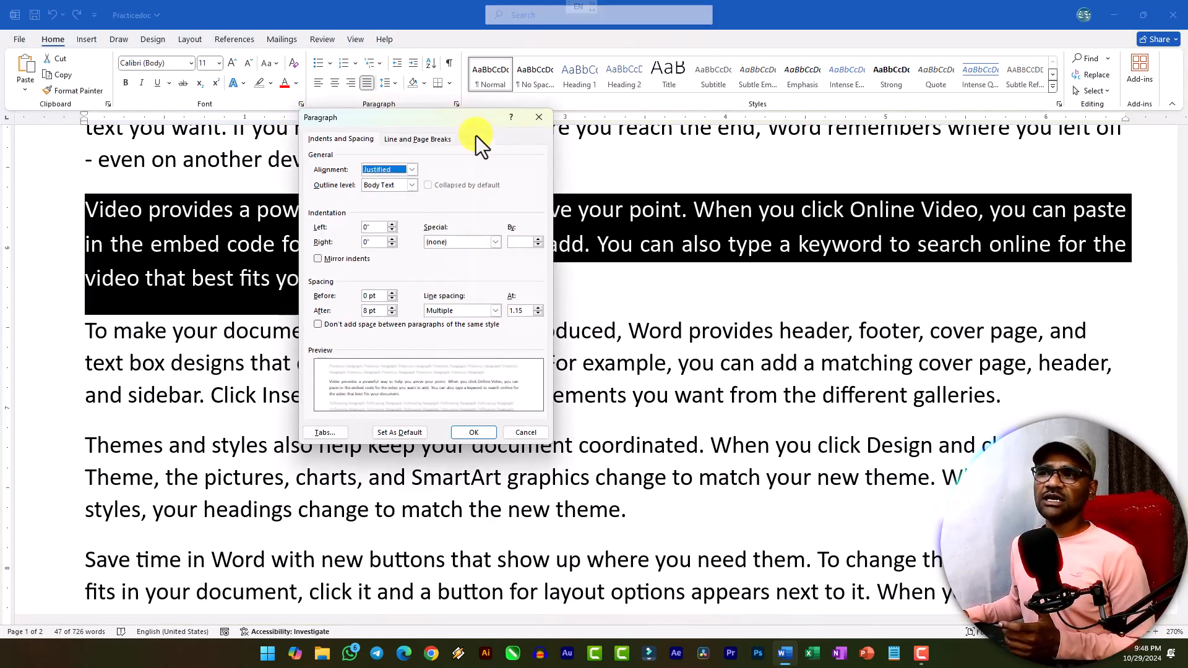
pyautogui.click(539, 120)
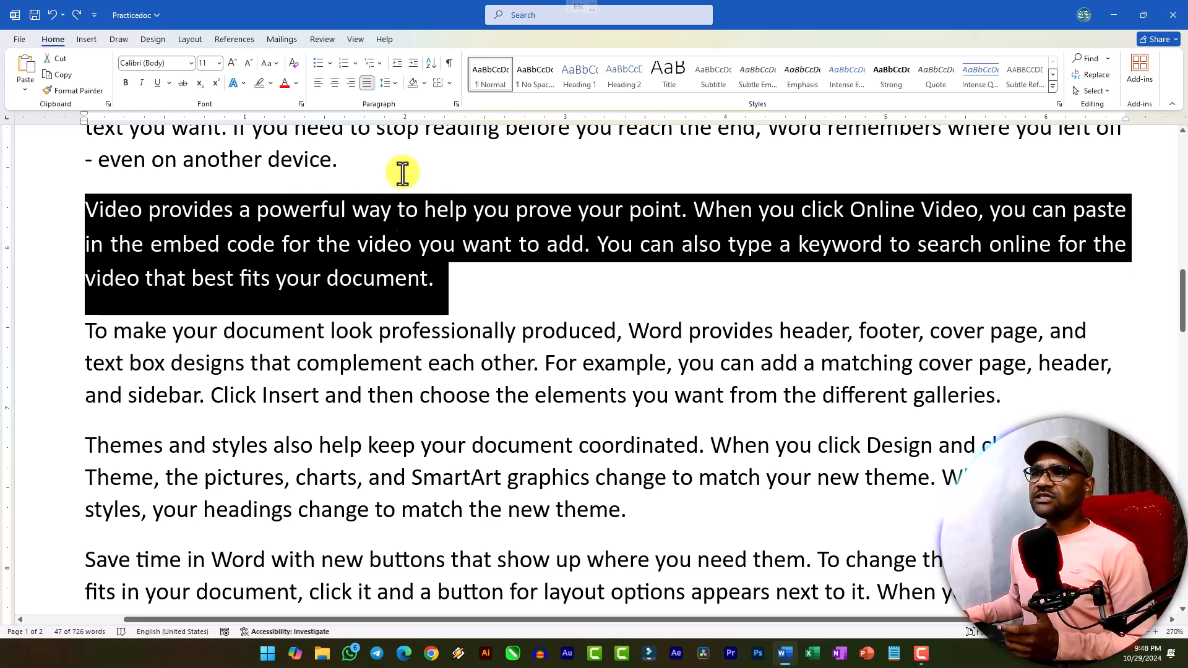
# Step: Shade the "Video provides" paragraph yellow and reset its shading to No Color
pyautogui.click(426, 86)
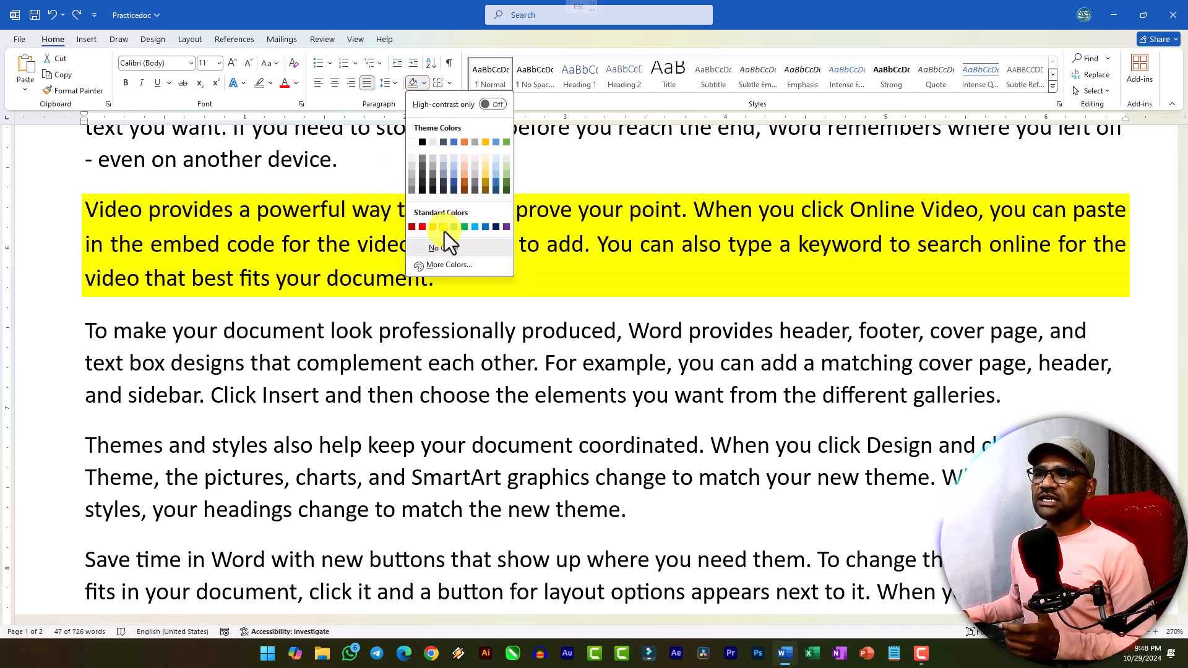
pyautogui.click(443, 229)
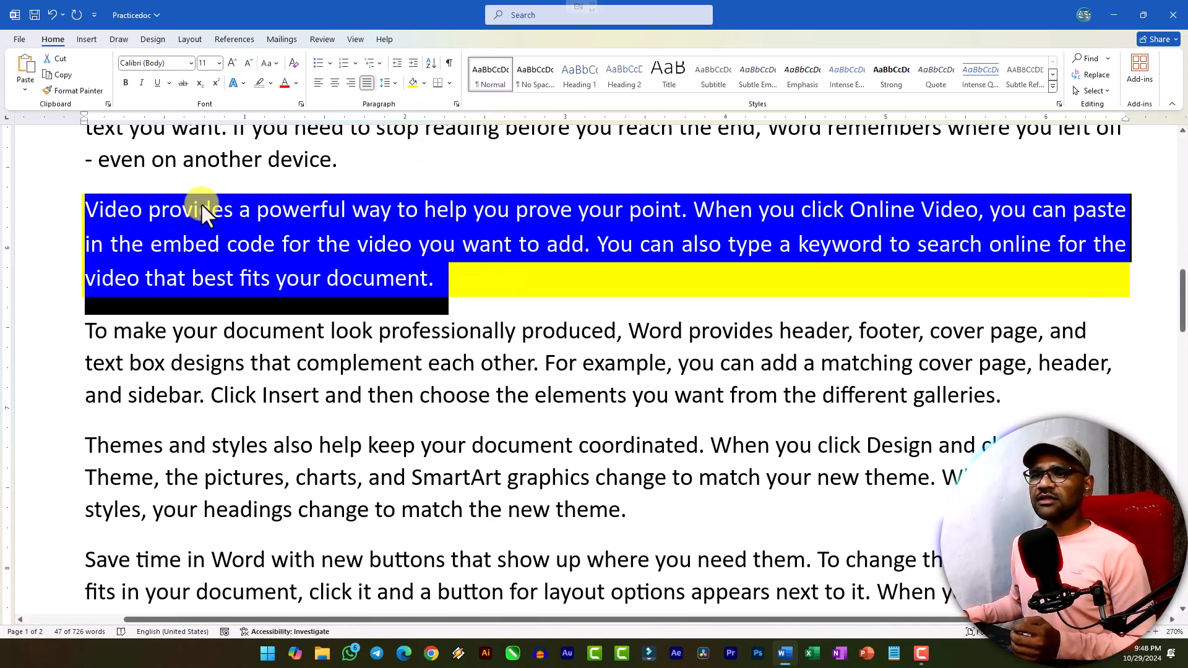
pyautogui.click(202, 202)
pyautogui.moveTo(92, 206); pyautogui.dragTo(42, 226)
pyautogui.click(520, 306)
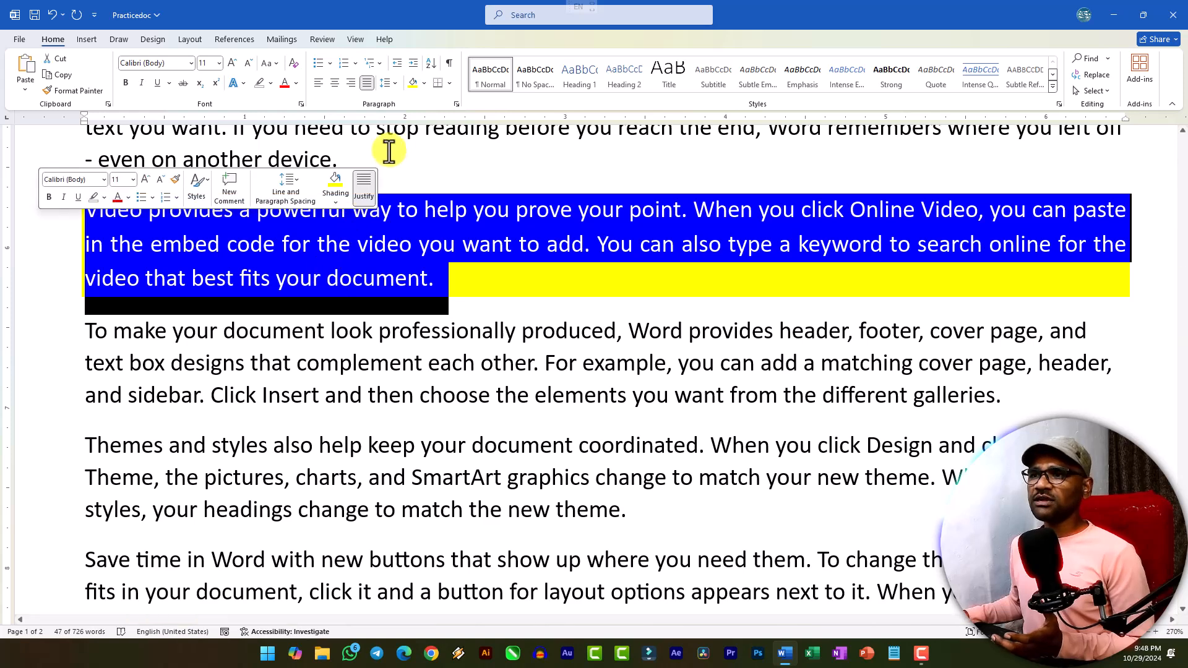
pyautogui.click(423, 84)
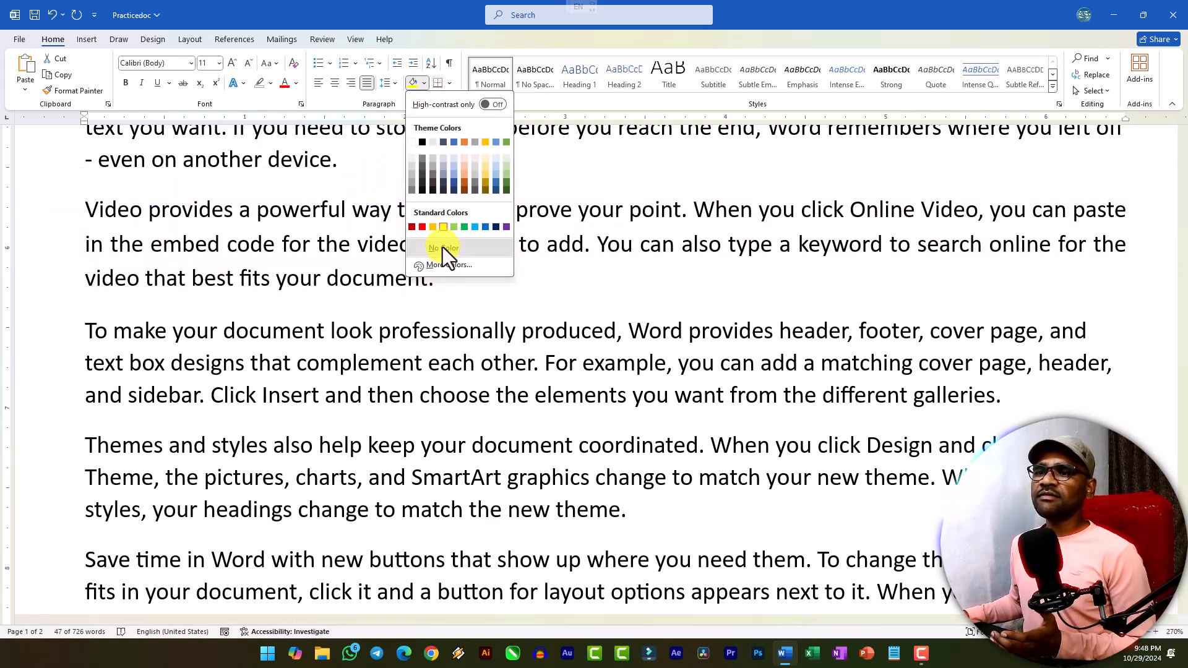
pyautogui.click(443, 247)
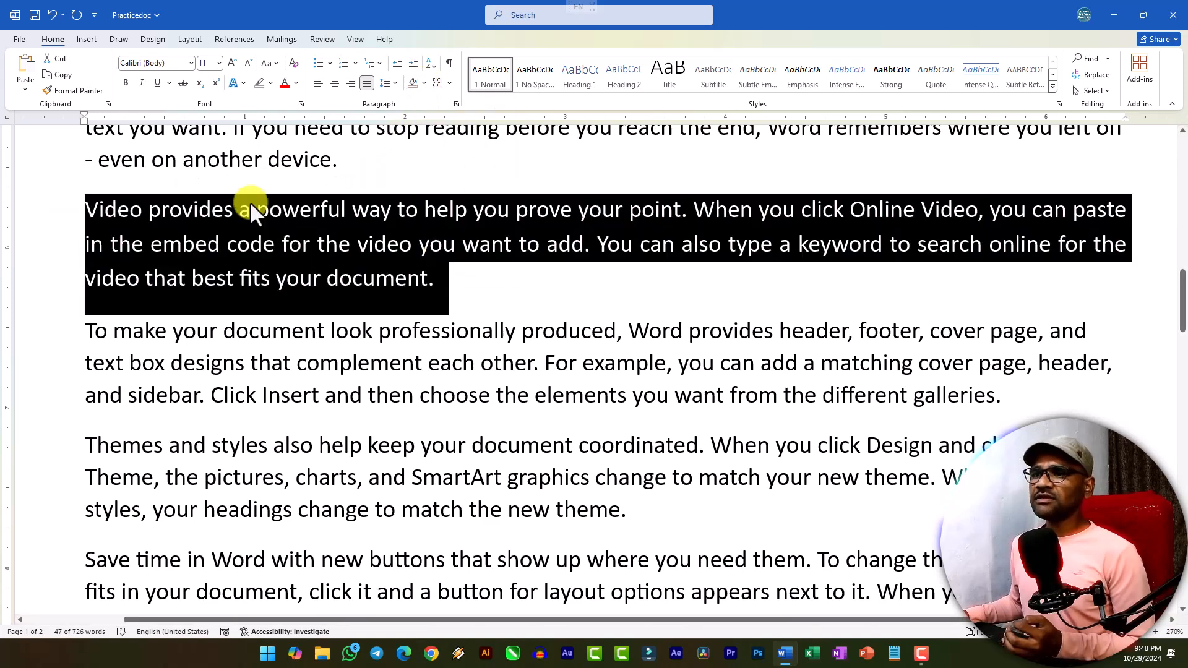
# Step: Apply All Borders to the "Video provides" paragraph and clear the selection
pyautogui.click(449, 83)
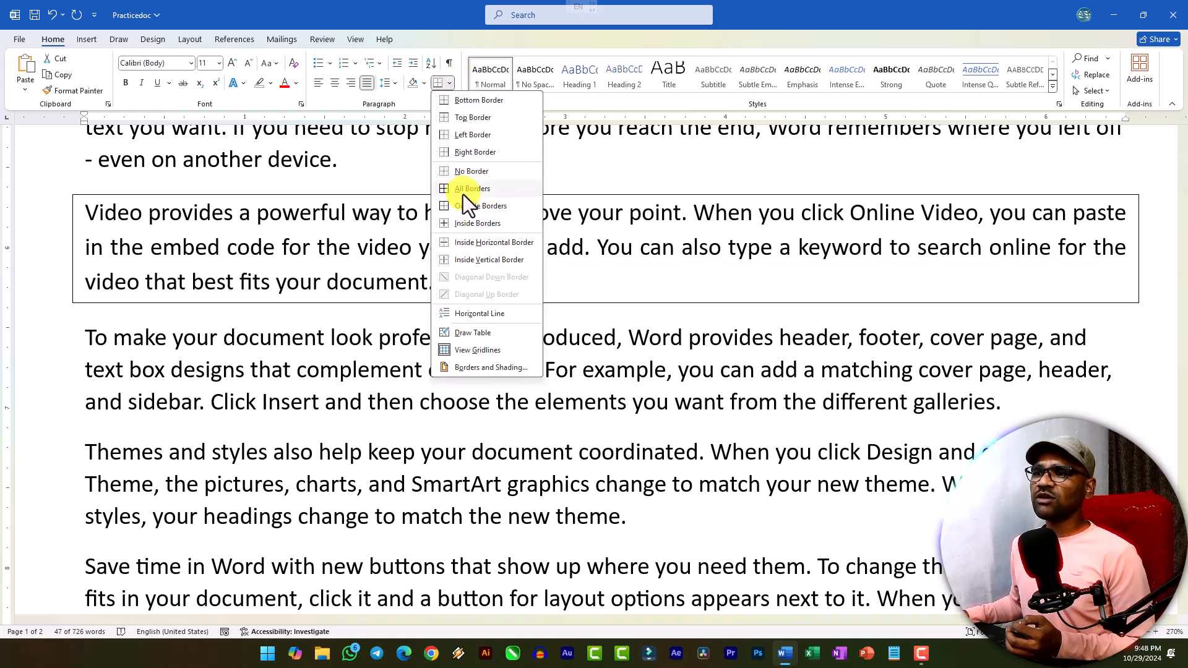
pyautogui.click(463, 194)
pyautogui.click(439, 281)
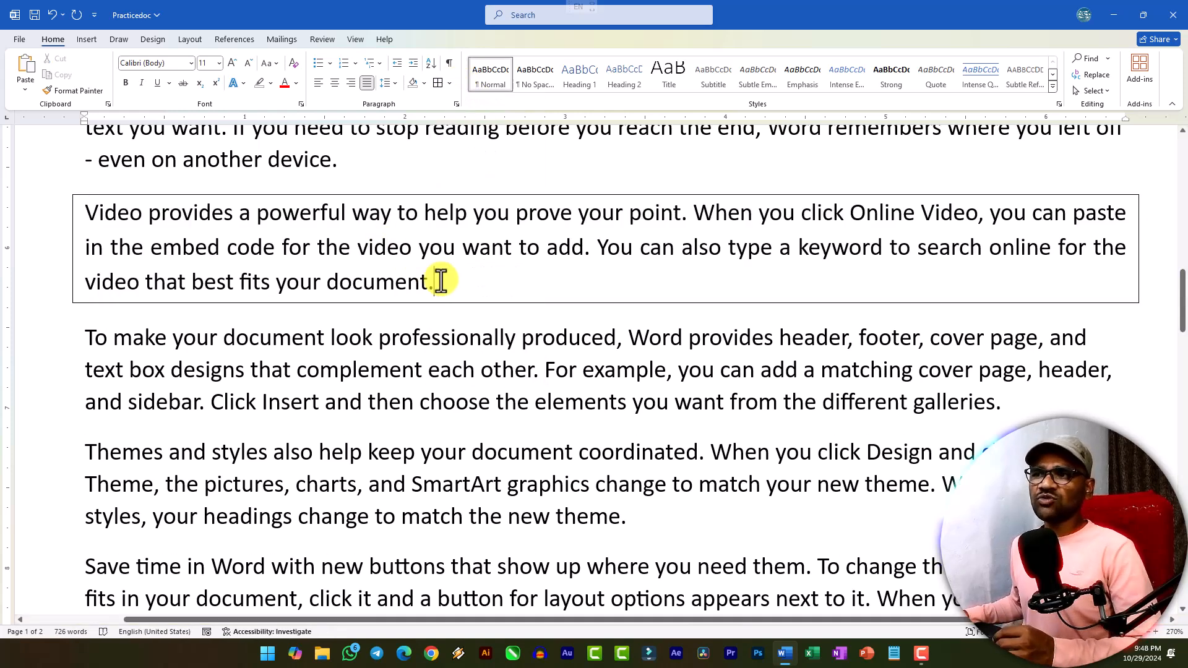
pyautogui.click(420, 337)
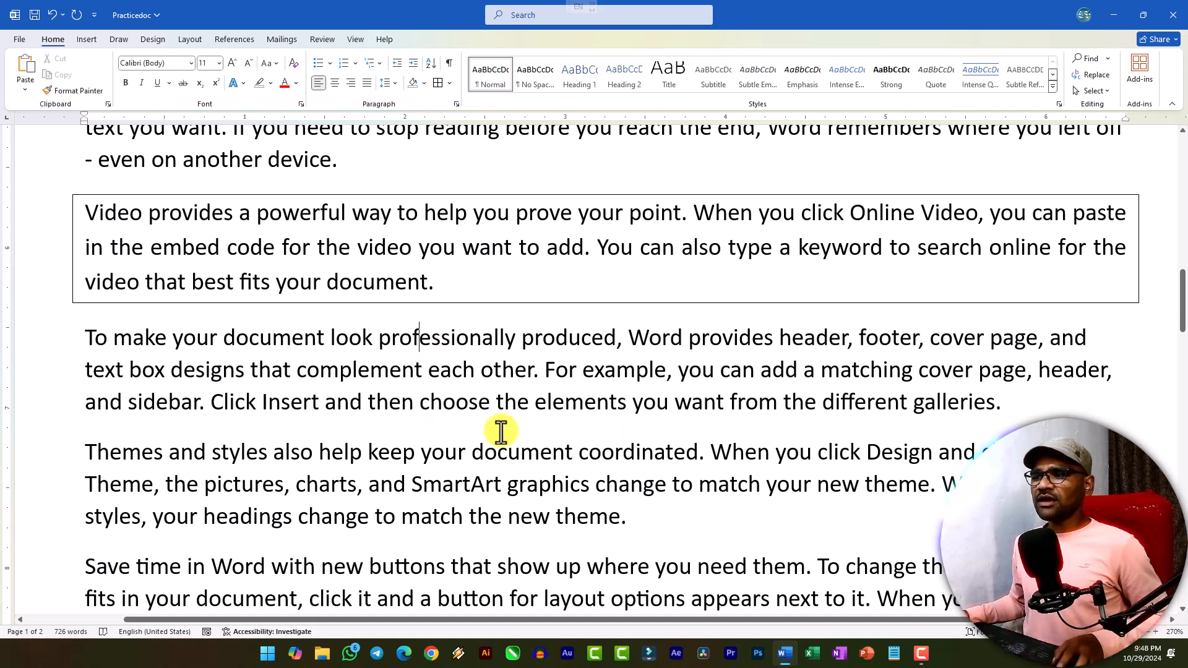
# Step: Below the paragraph ending "different galleries", add the line "Courses" followed by BCA, MCA, BSC and MSC on separate lines
pyautogui.click(1000, 402)
pyautogui.press('Return')
pyautogui.write('Coursde')
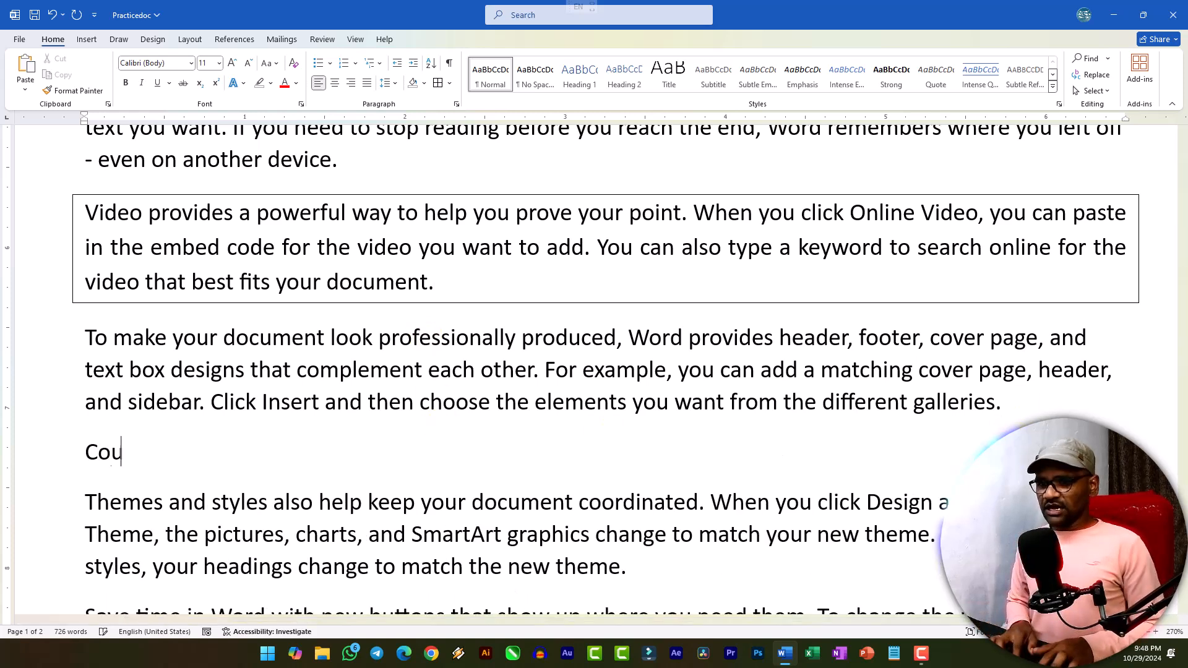
pyautogui.press('Return')
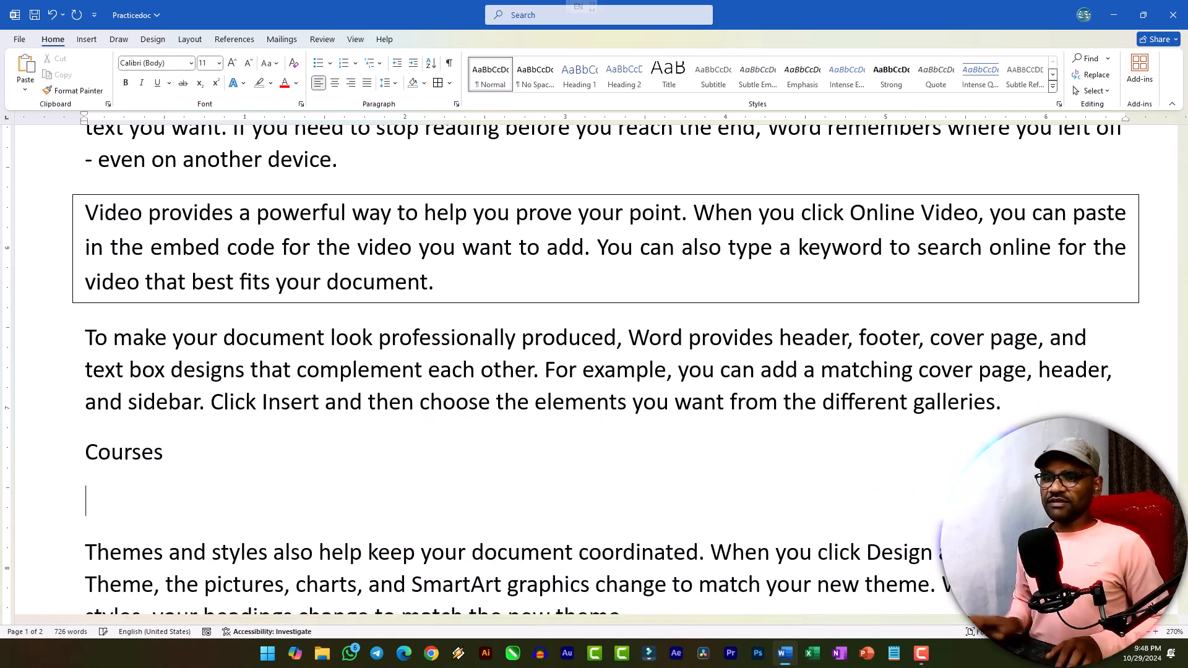
pyautogui.scroll(-4, 708, 406)
pyautogui.scroll(1, 707, 405)
pyautogui.write('BCA')
pyautogui.press('Return')
pyautogui.write('MCA')
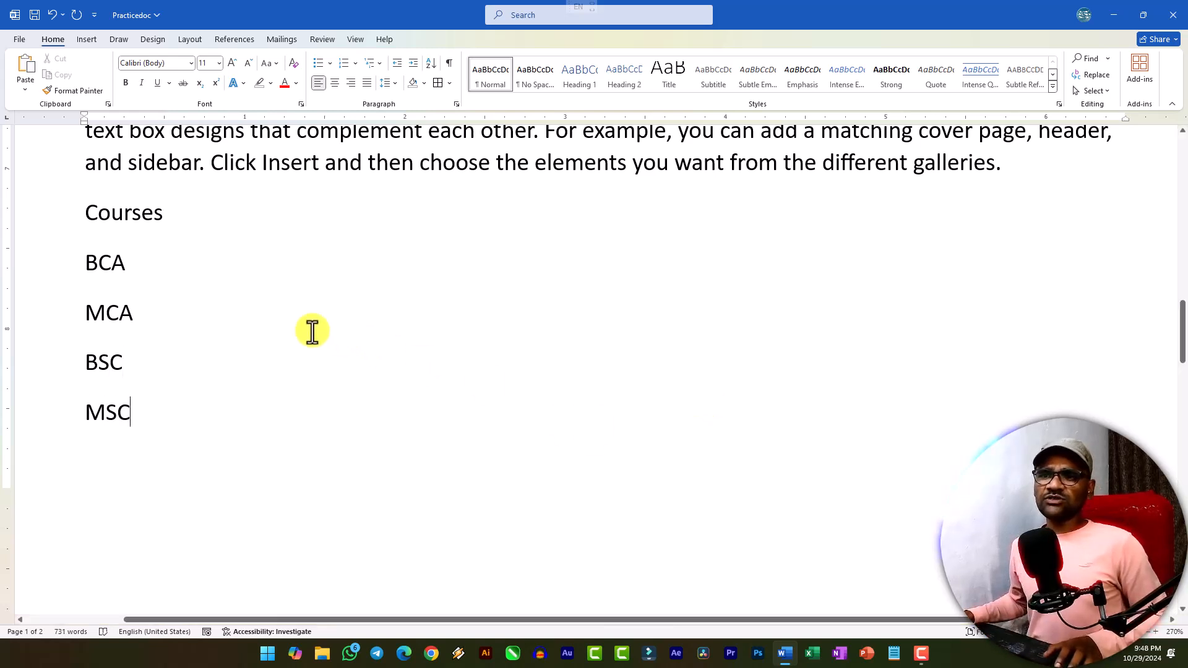
# Step: Turn the BCA, MCA, BSC and MSC lines under "Courses" into a bulleted list
pyautogui.click(146, 266)
pyautogui.moveTo(80, 262); pyautogui.dragTo(155, 417)
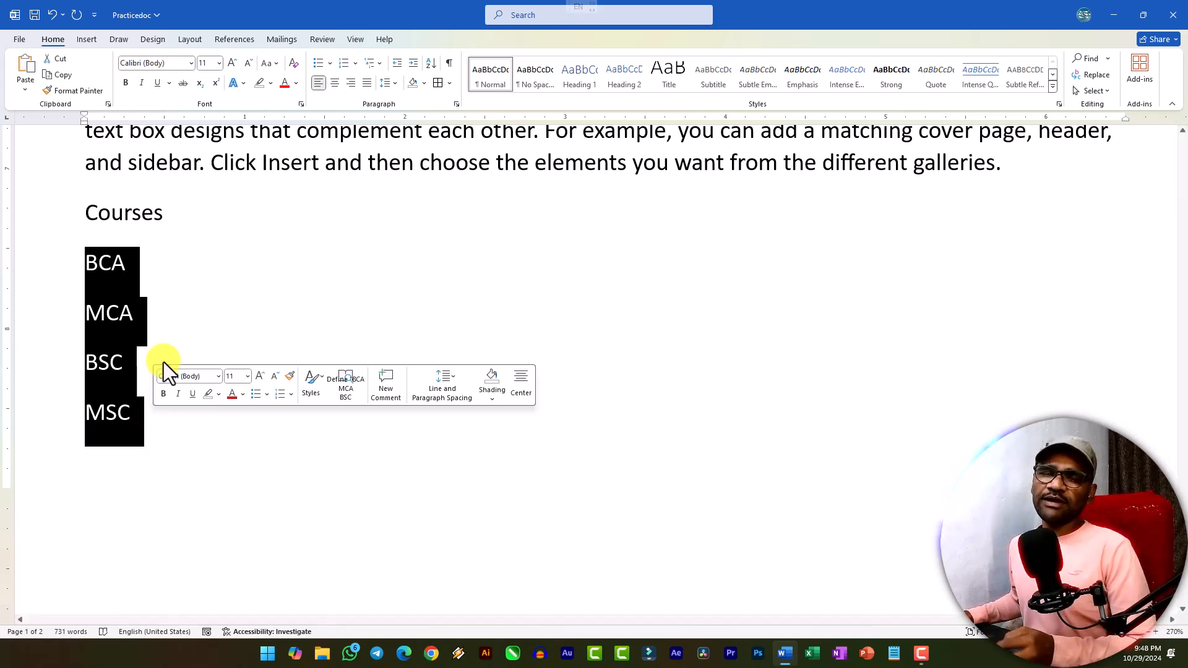
pyautogui.click(315, 62)
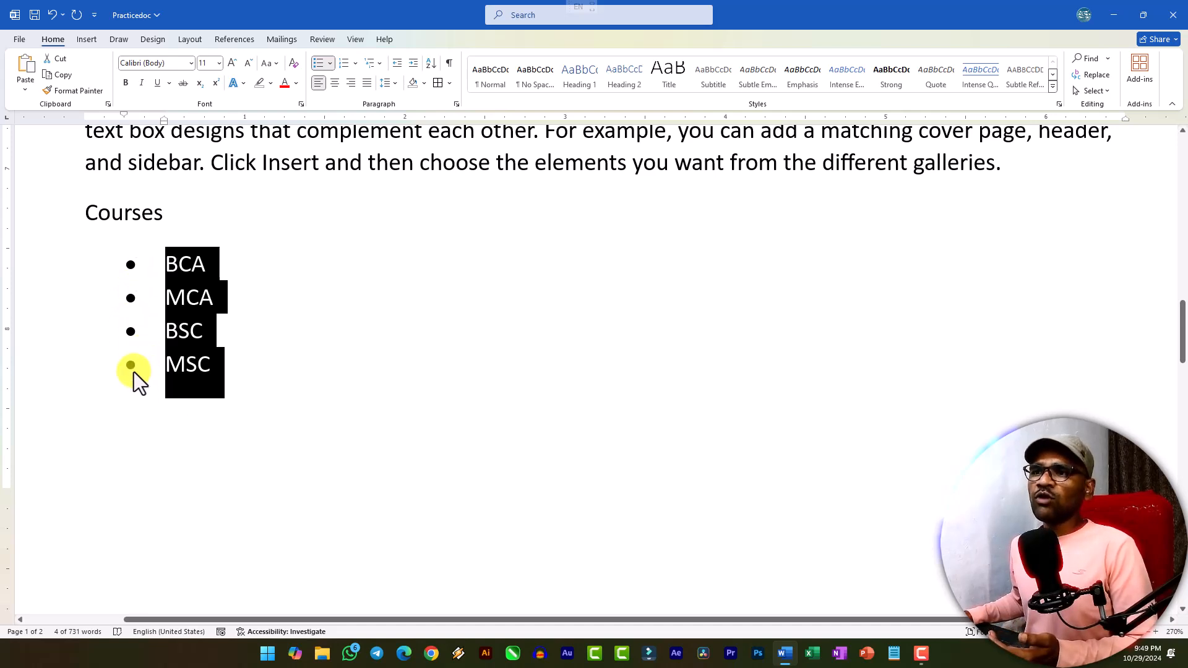
# Step: Define a picture bullet for the course list from the "ss" image in Downloads, and switch the list back to solid round bullets
pyautogui.click(330, 63)
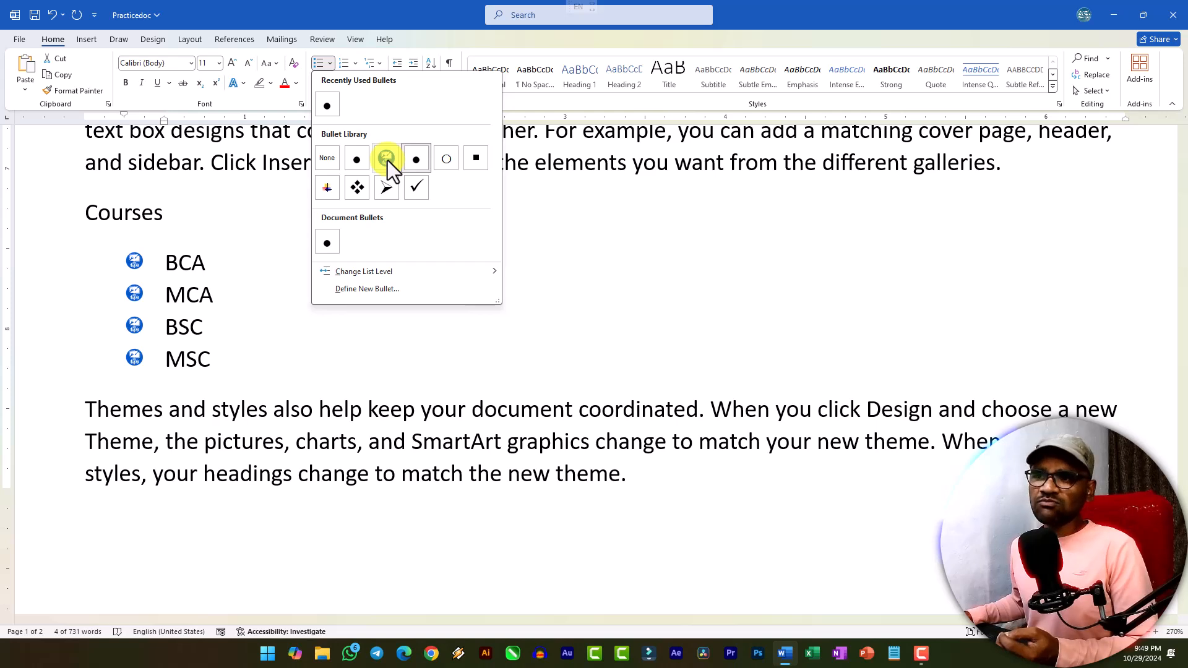
pyautogui.click(366, 289)
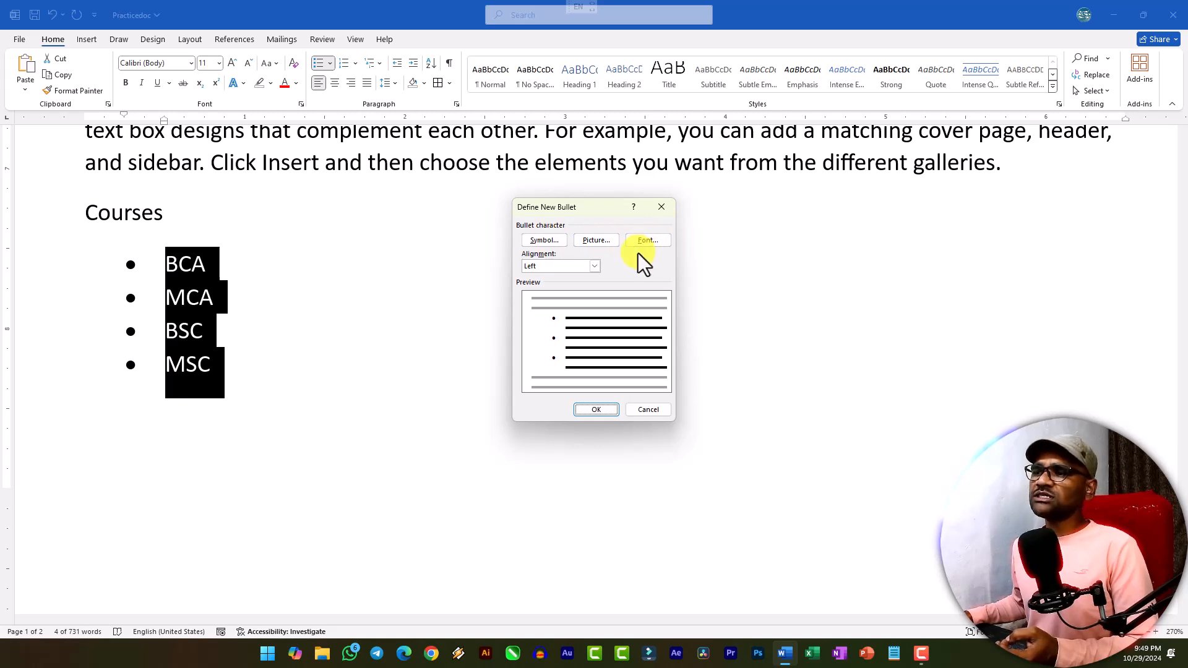
pyautogui.click(594, 266)
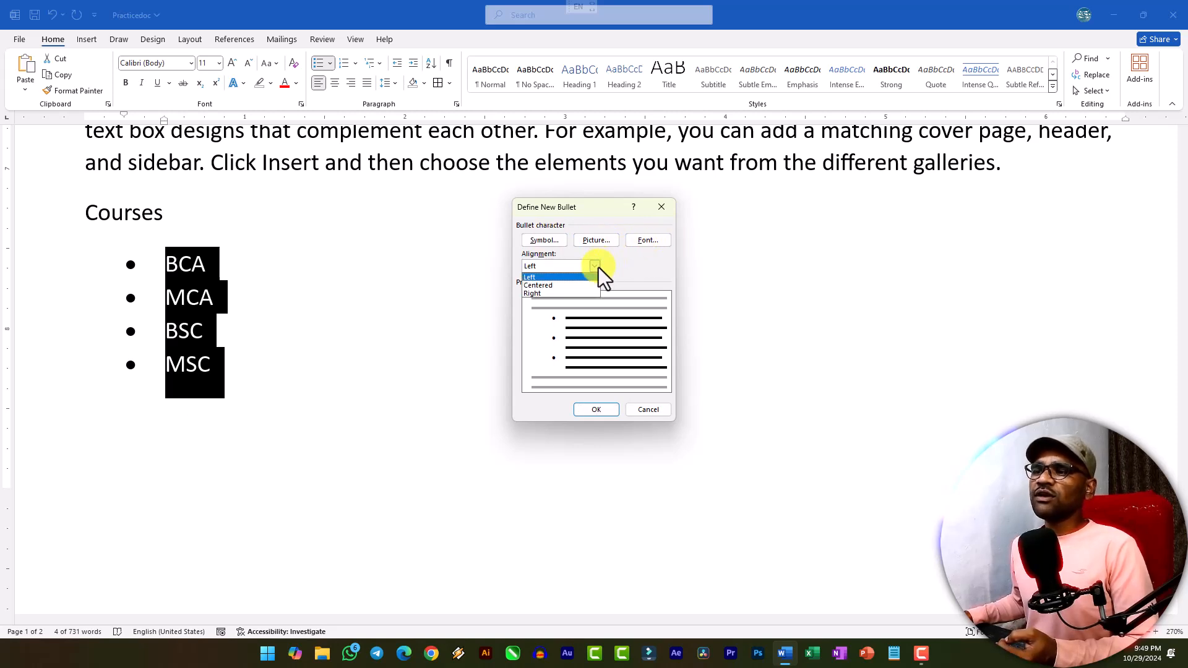
pyautogui.click(598, 267)
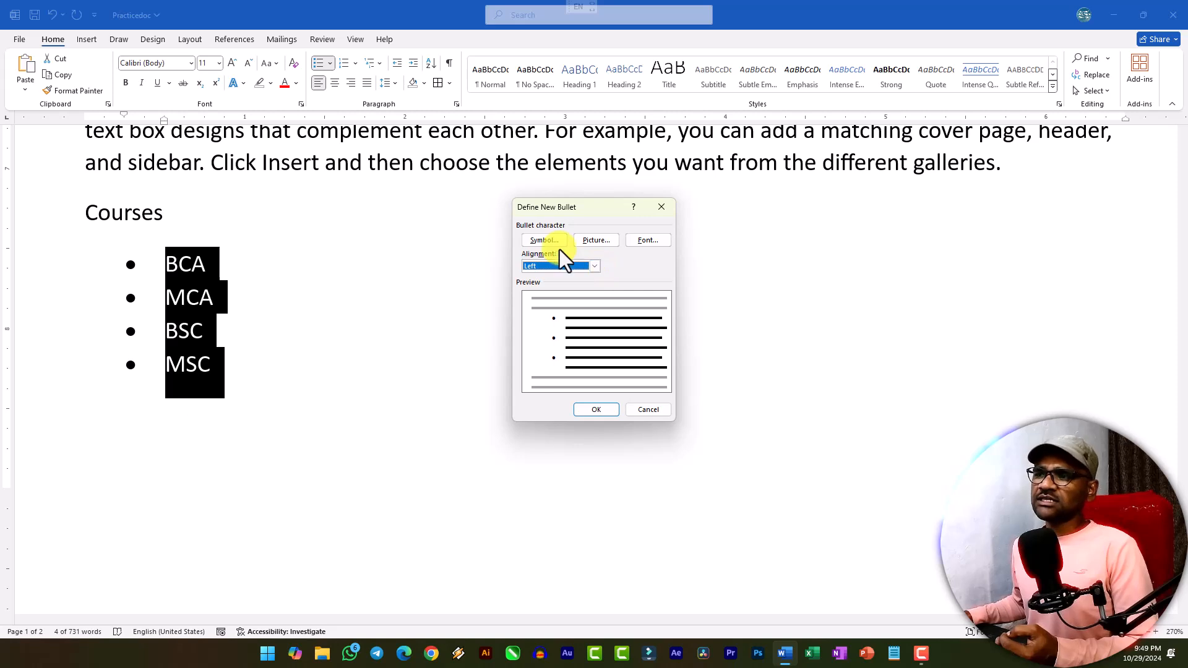
pyautogui.click(603, 242)
pyautogui.click(587, 345)
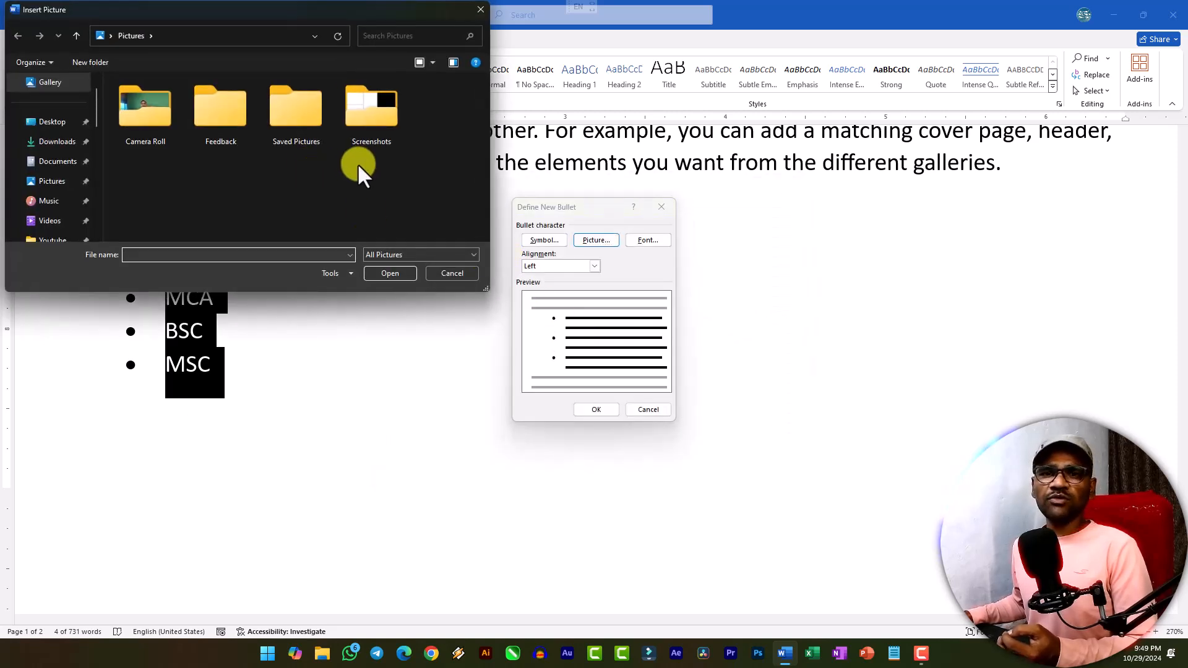
pyautogui.click(57, 142)
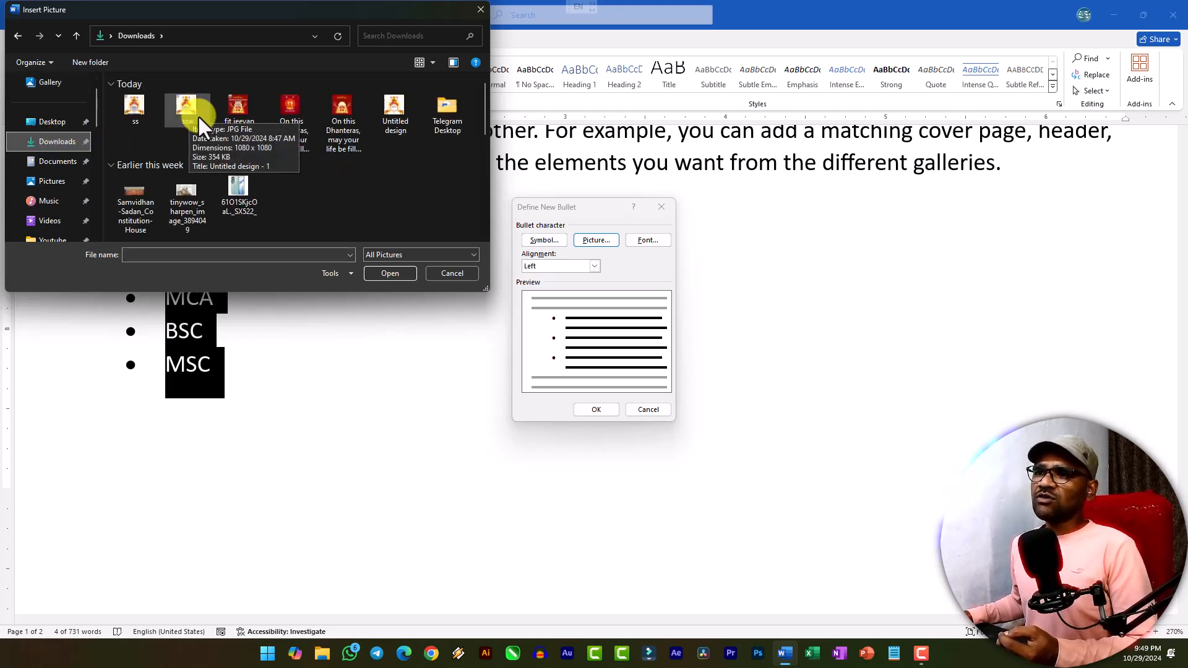
pyautogui.doubleClick(137, 114)
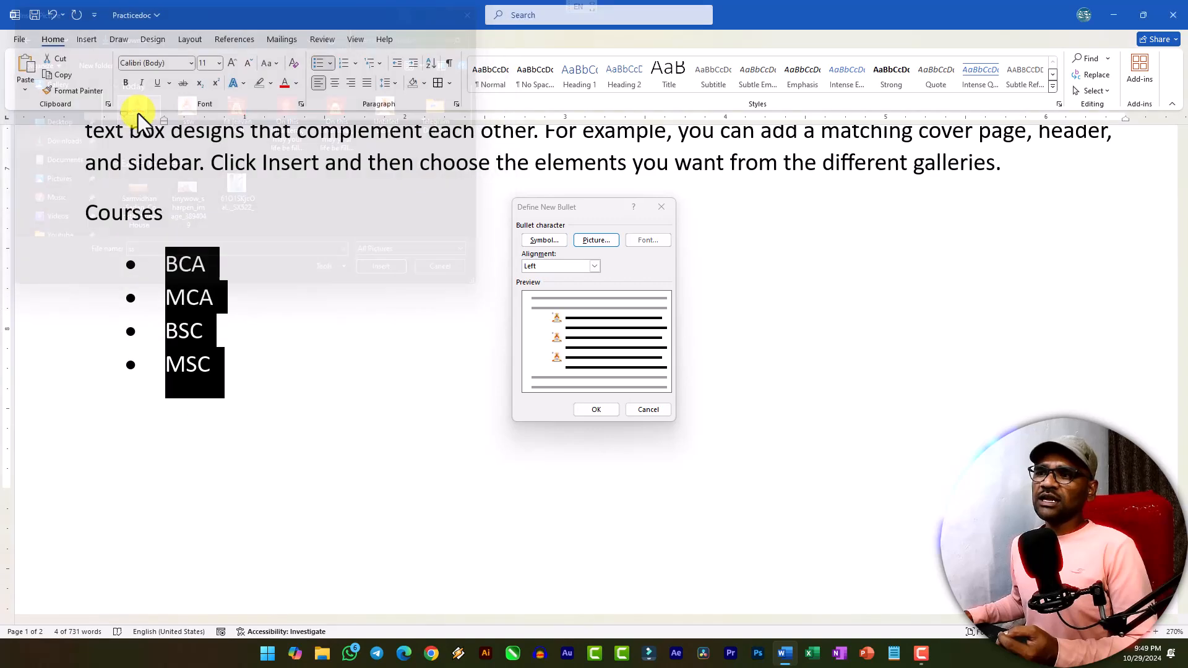
pyautogui.click(596, 409)
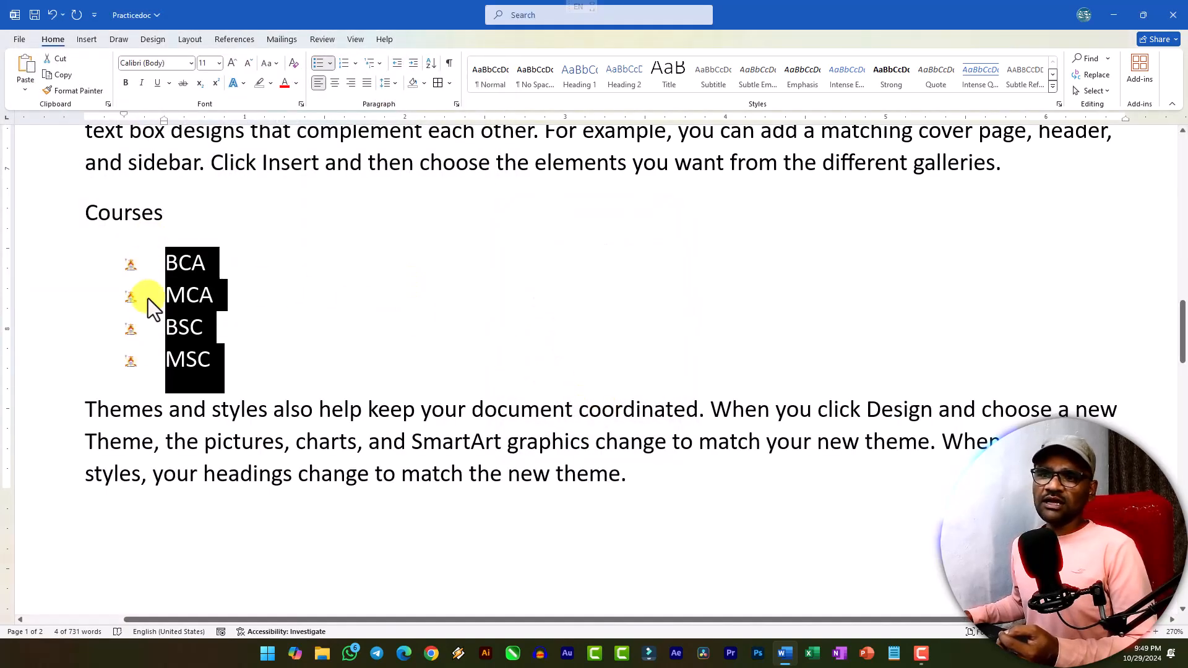
pyautogui.click(328, 64)
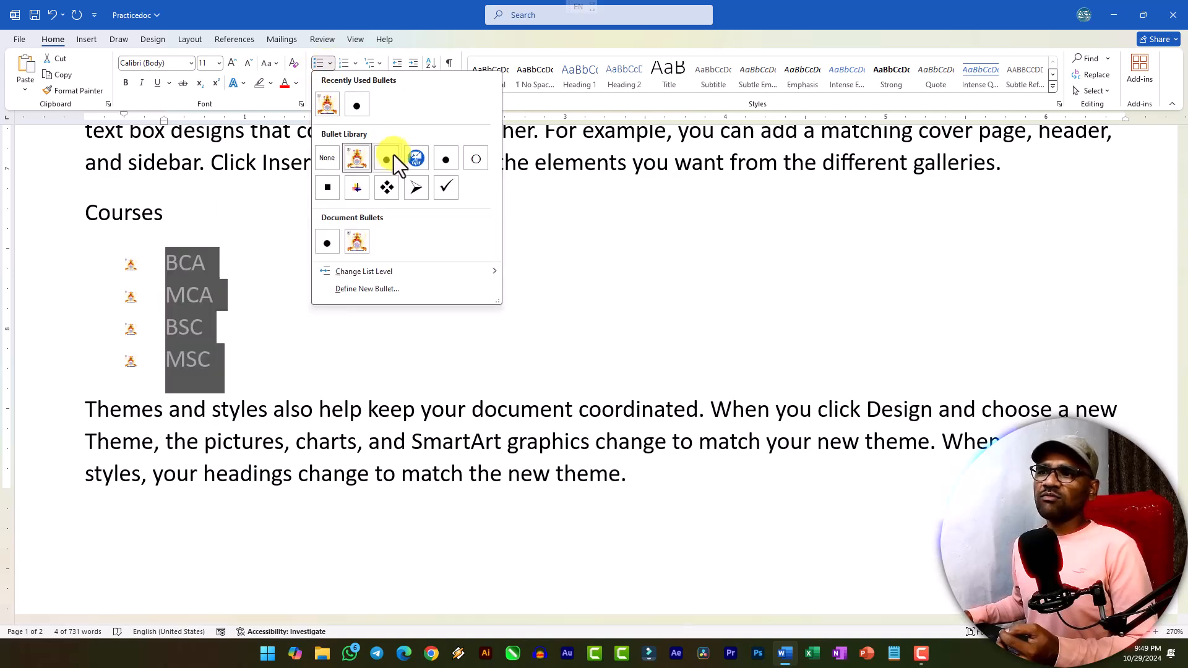
pyautogui.click(459, 165)
# Step: Under BCA, add second-level bullet items FOC, PC, C Language, DE and English
pyautogui.click(208, 264)
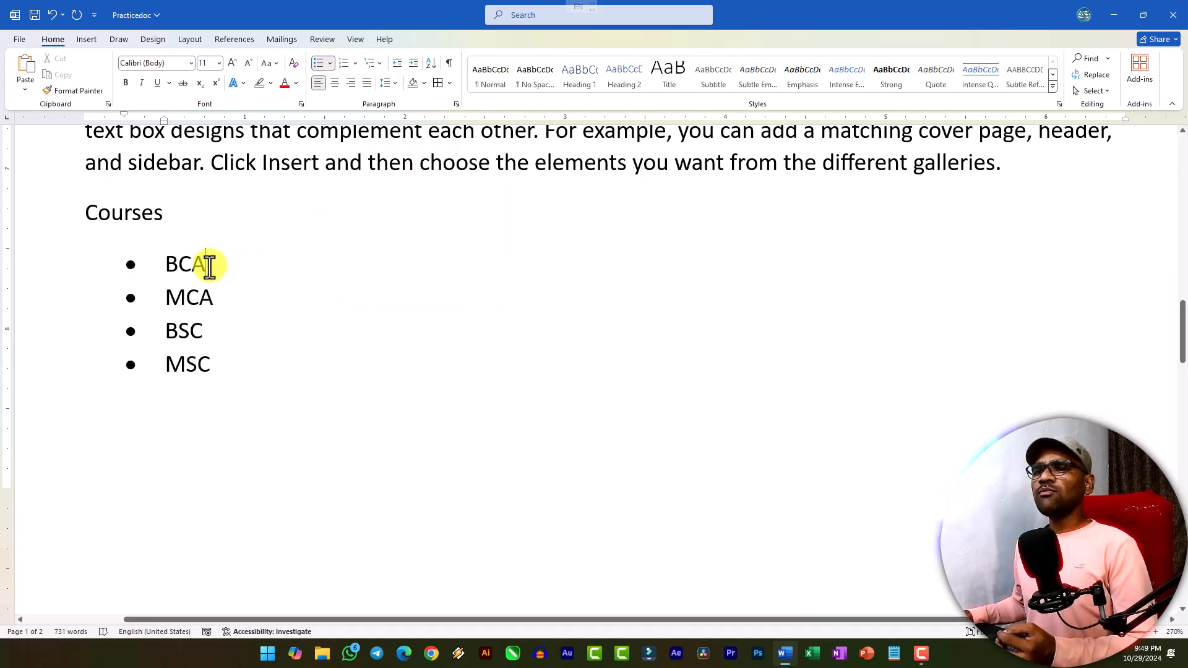
pyautogui.press('Return')
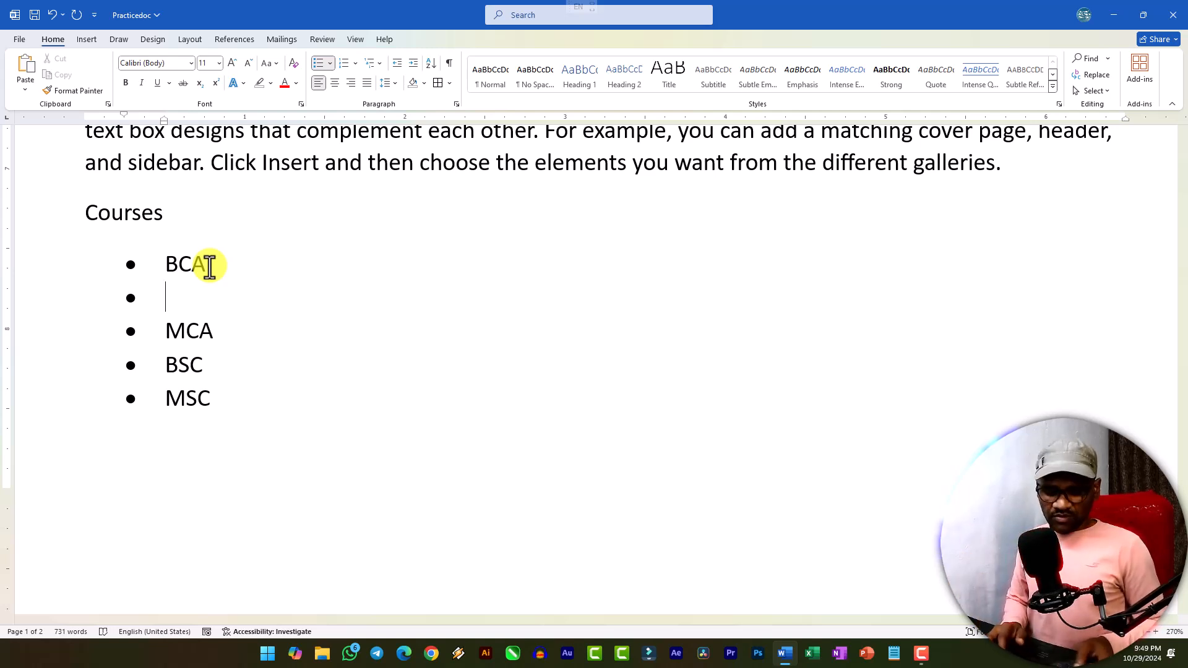
pyautogui.press('Tab')
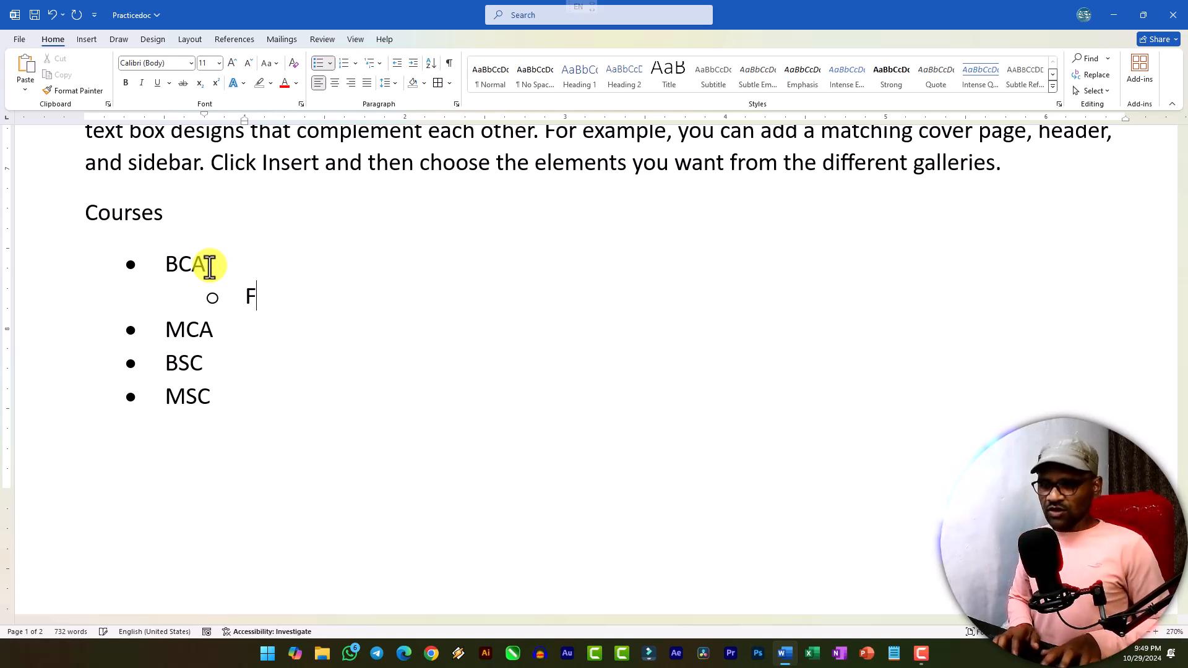
pyautogui.write('FOC')
pyautogui.press('Return')
pyautogui.write('PC')
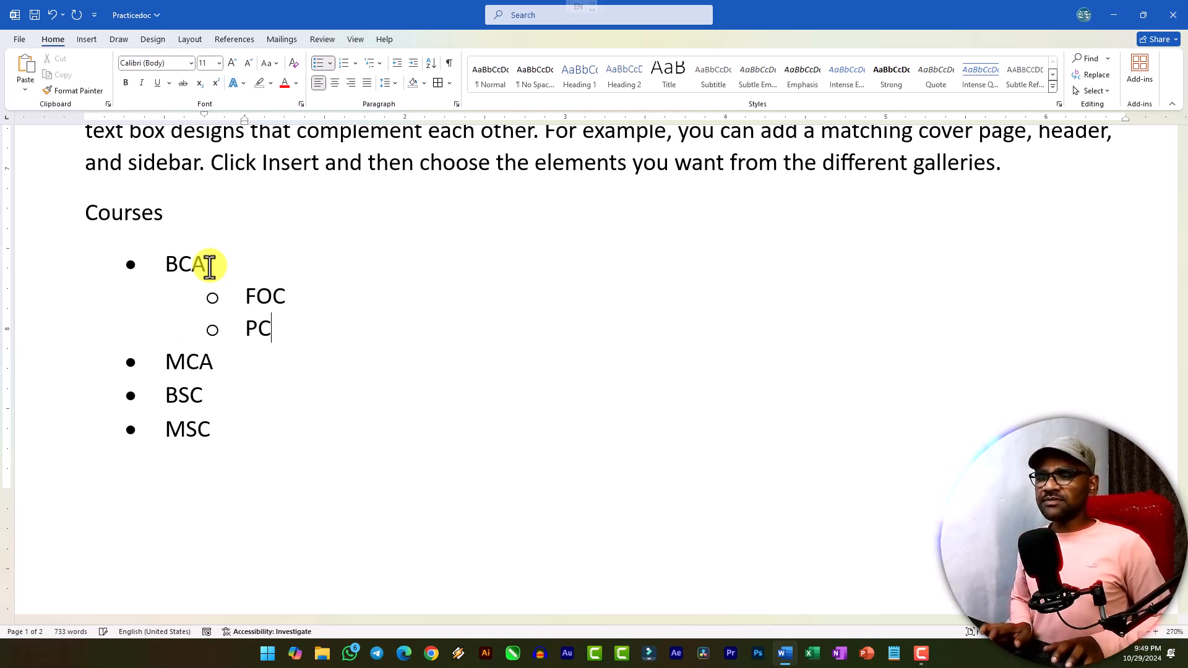
pyautogui.press('Return')
pyautogui.write('C Language')
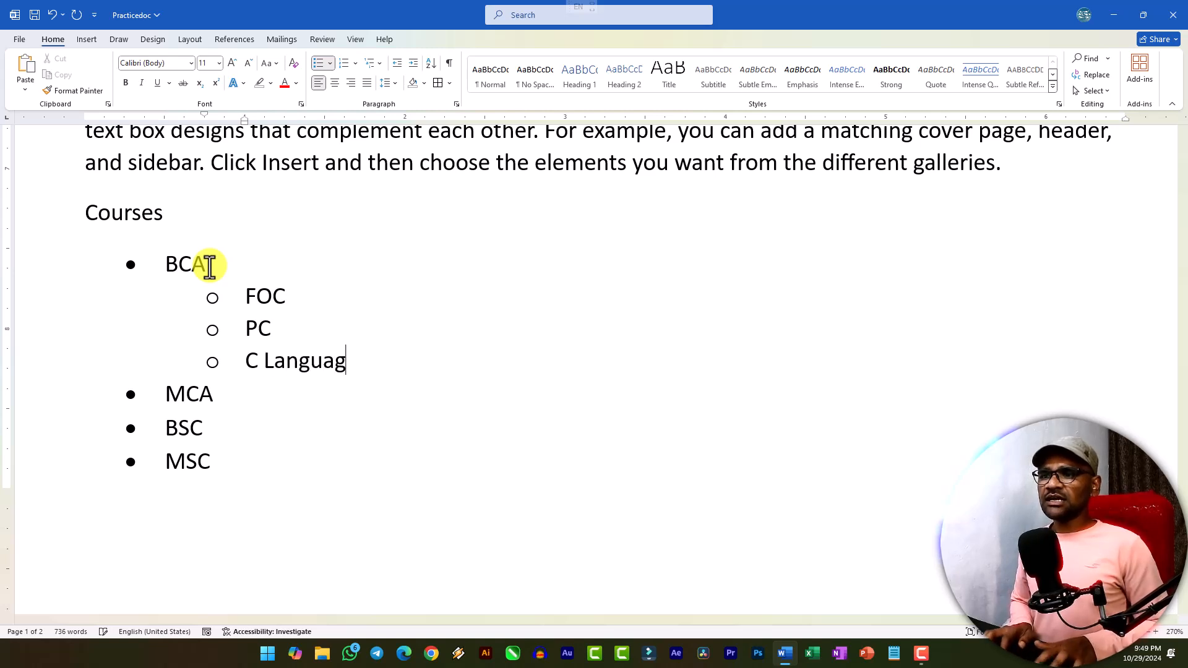
pyautogui.press('Return')
pyautogui.write('DE')
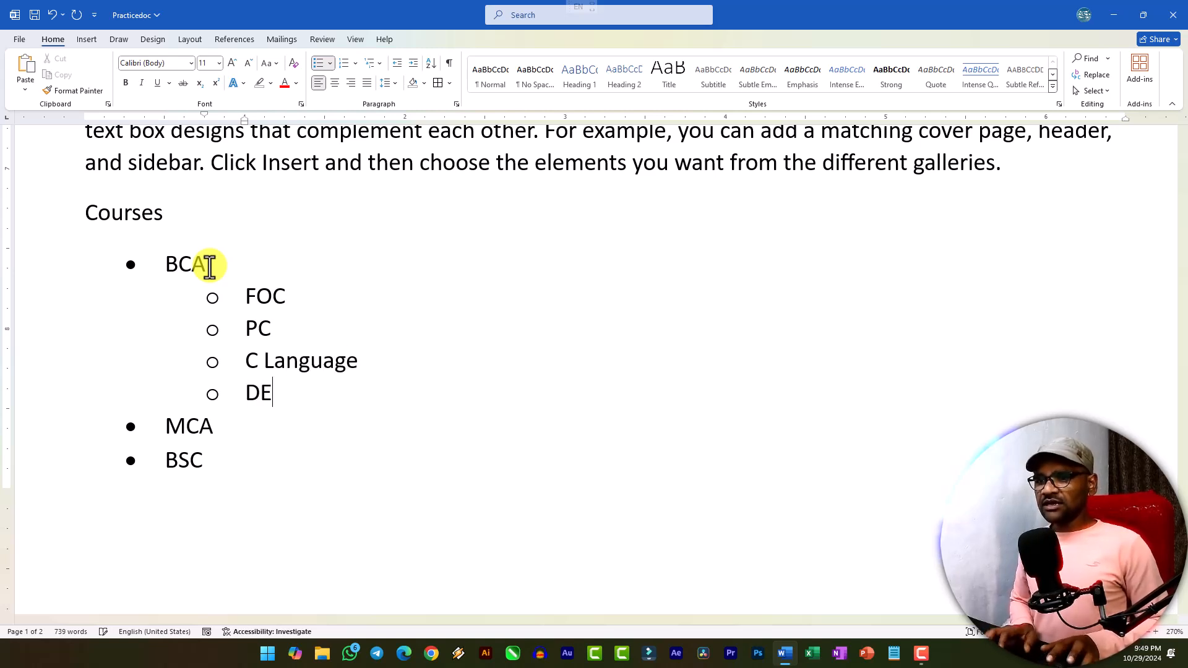
pyautogui.press('Return')
pyautogui.write('English')
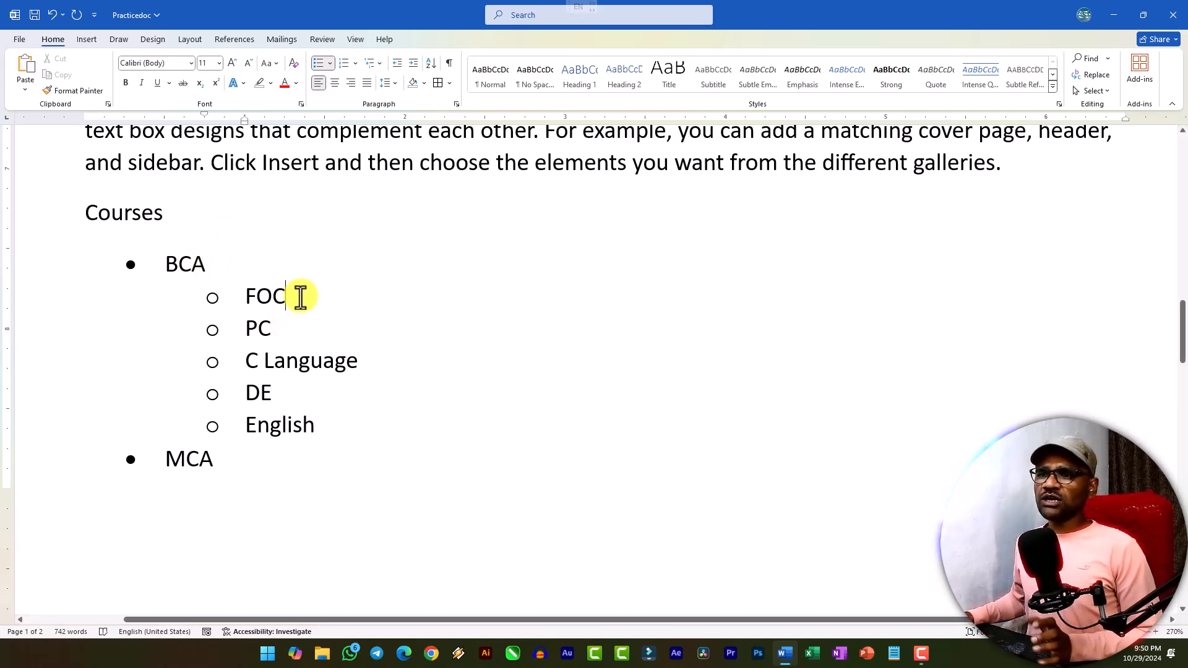
# Step: Under FOC, add third-level bullet items Hardware, Software and Programming
pyautogui.press('Return')
pyautogui.press('Tab')
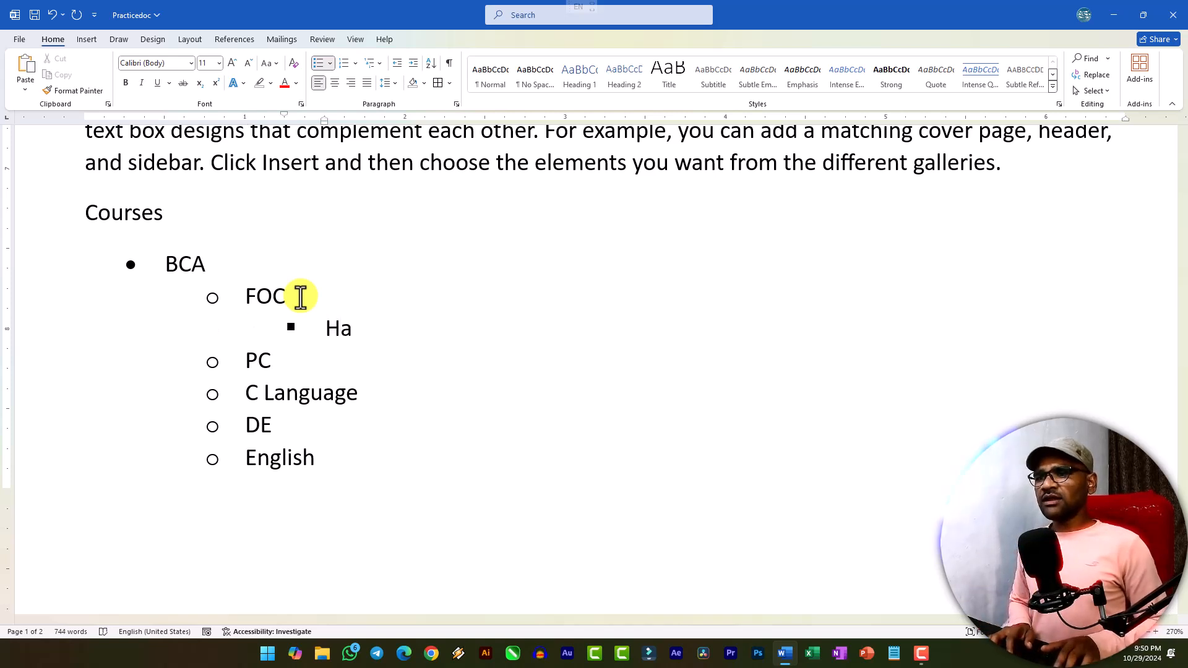
pyautogui.write('Hardware')
pyautogui.press('Return')
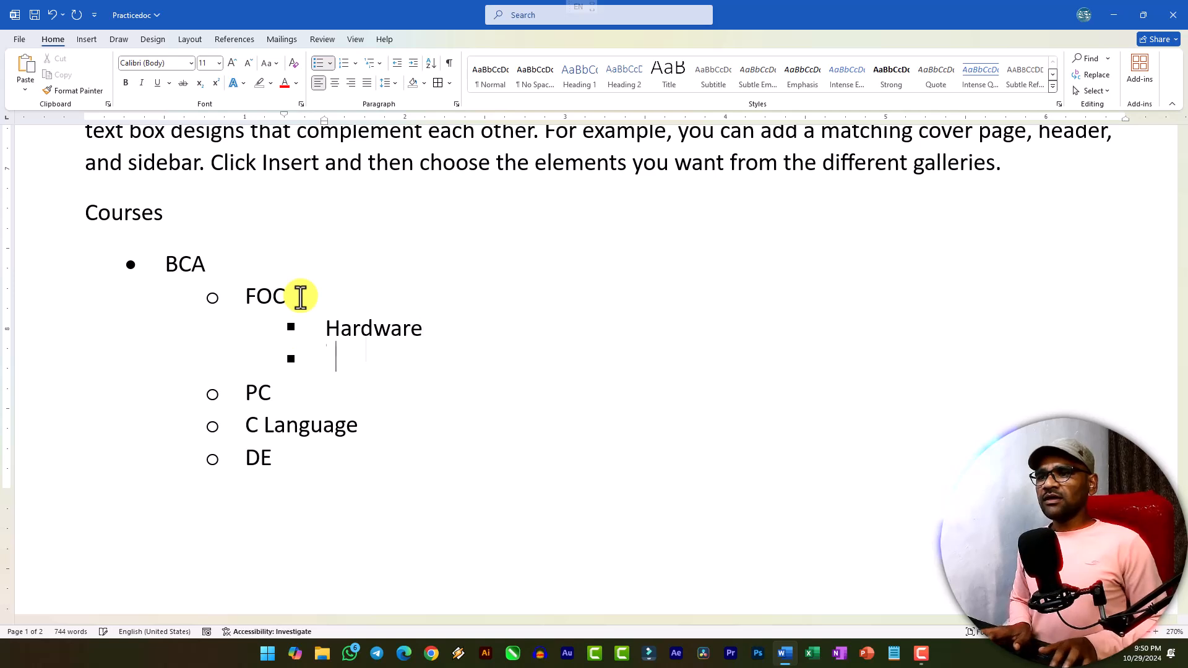
pyautogui.write('Software')
pyautogui.press('Return')
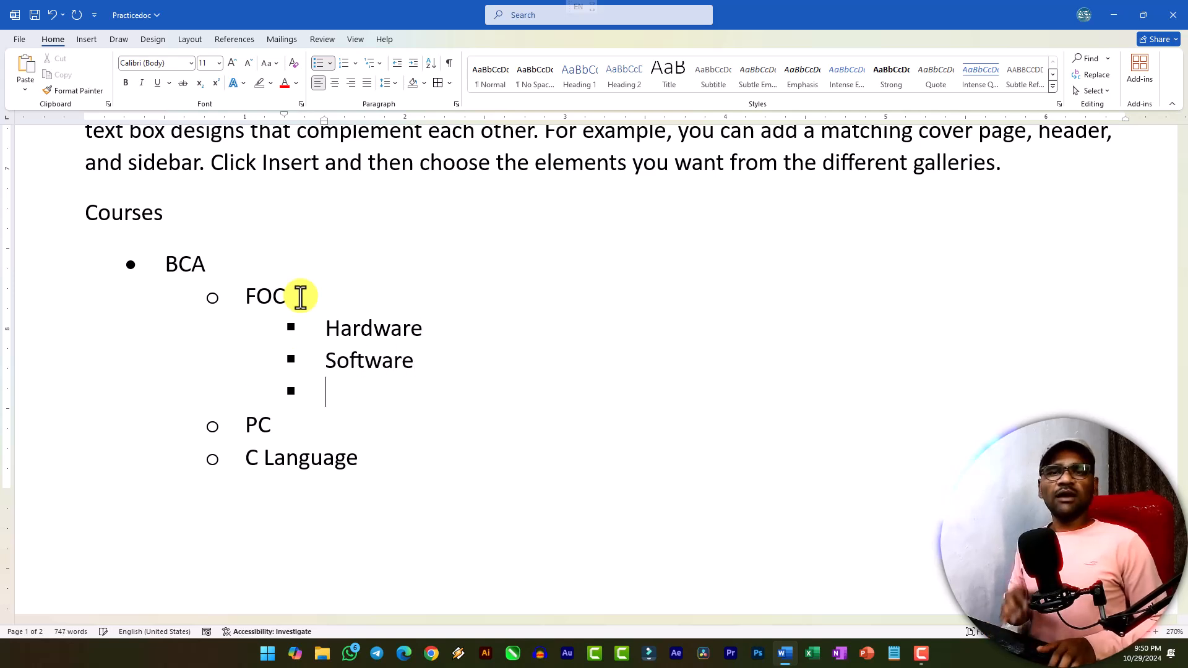
pyautogui.write('Programming')
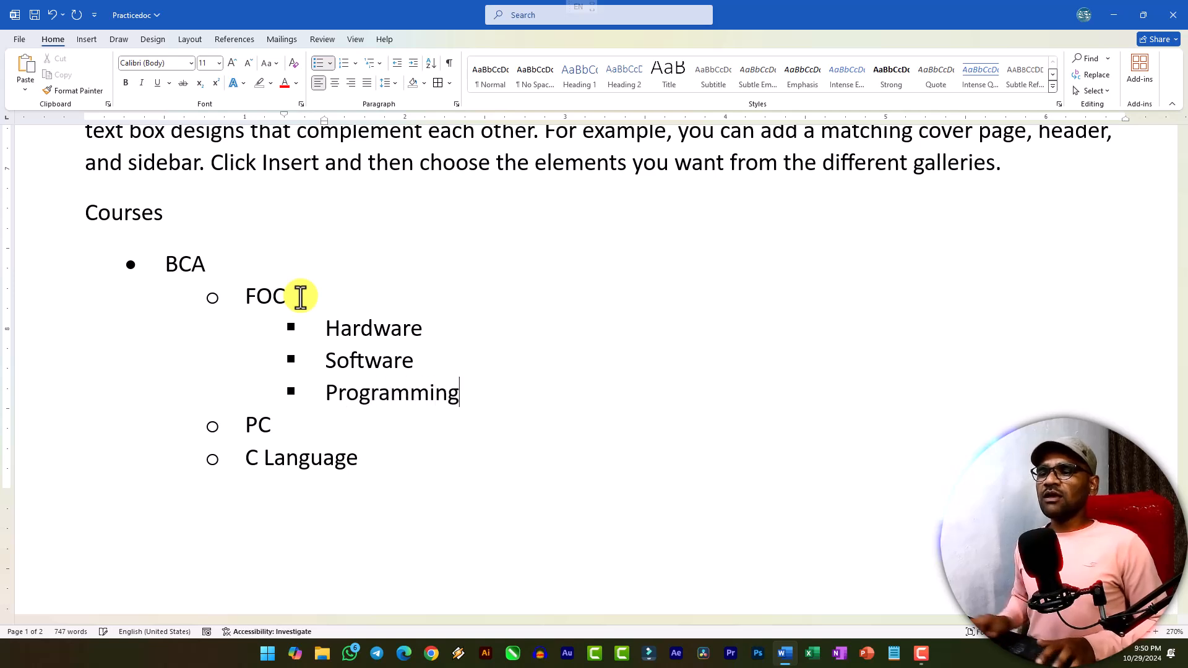
# Step: Add an empty fourth-level bullet under Hardware
pyautogui.click(449, 336)
pyautogui.press('Return')
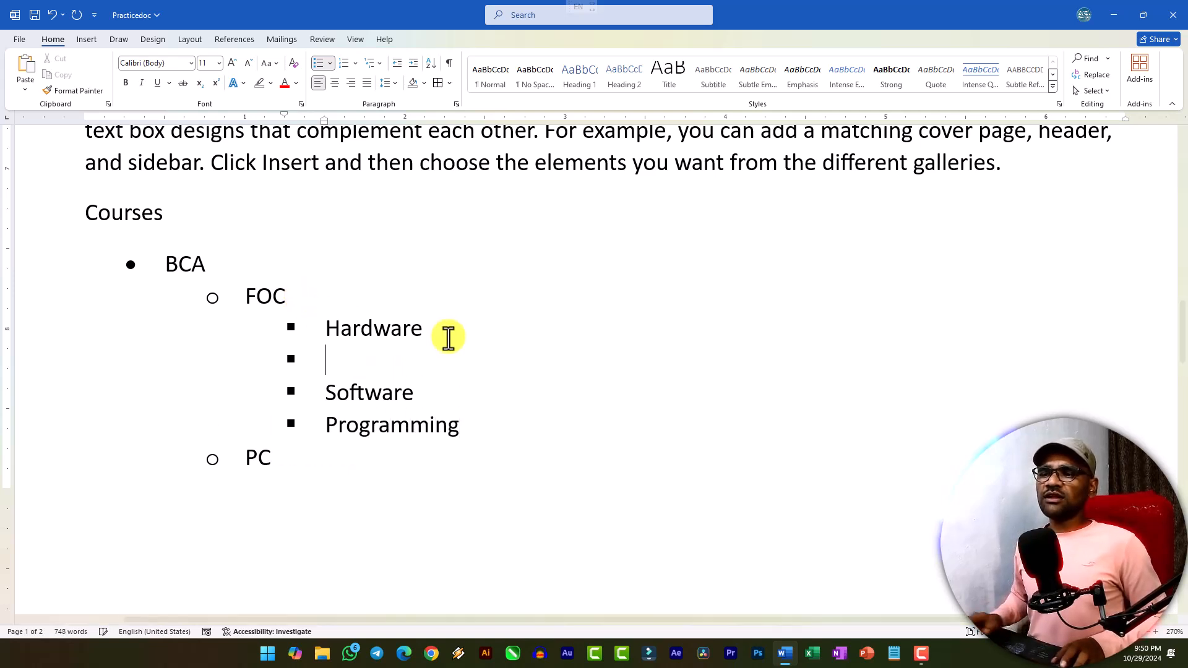
pyautogui.press('Tab')
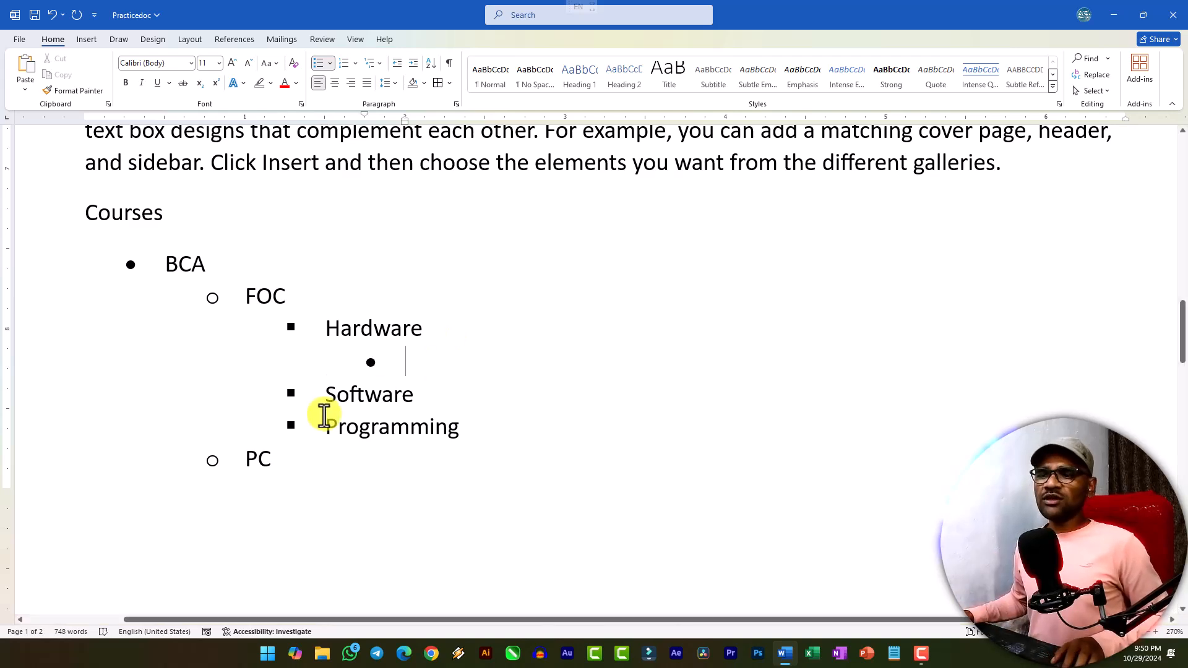
# Step: Insert blank lines above the "Courses" heading so that the heading and its whole list move onto the following page
pyautogui.scroll(-5, 285, 432)
pyautogui.scroll(4, 277, 323)
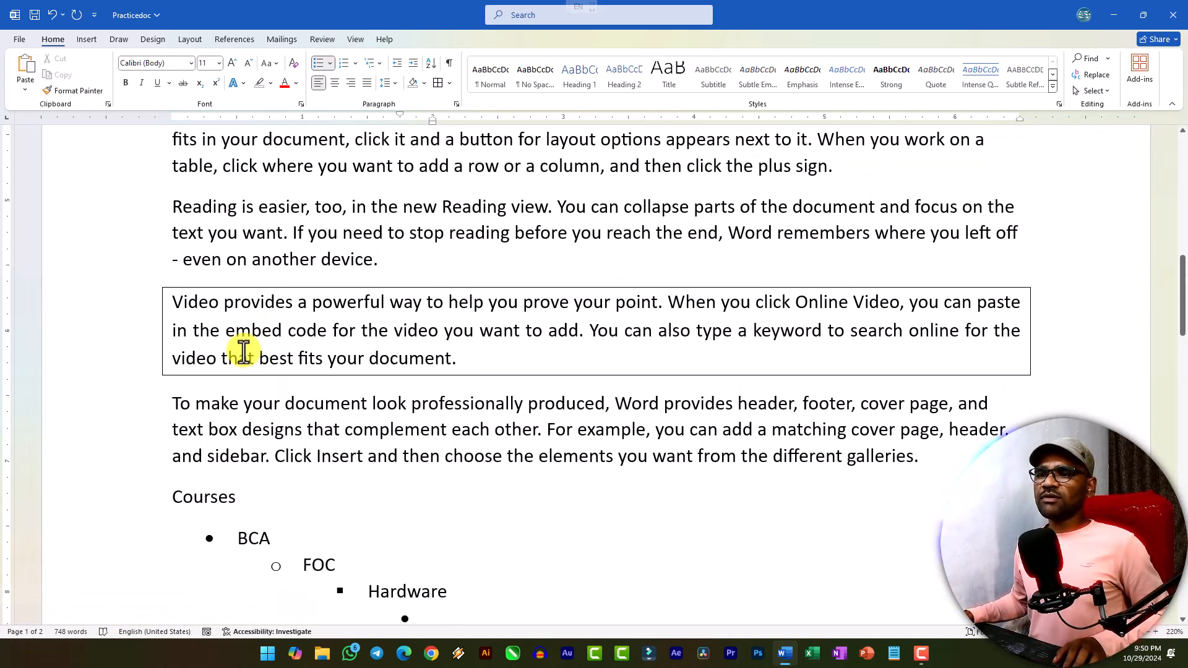
pyautogui.scroll(-5, 278, 366)
pyautogui.scroll(1, 157, 186)
pyautogui.click(174, 203)
pyautogui.press('Return')
pyautogui.press('Return')
pyautogui.press('Return')
pyautogui.press('Return')
pyautogui.press('Return')
pyautogui.scroll(-5, 303, 292)
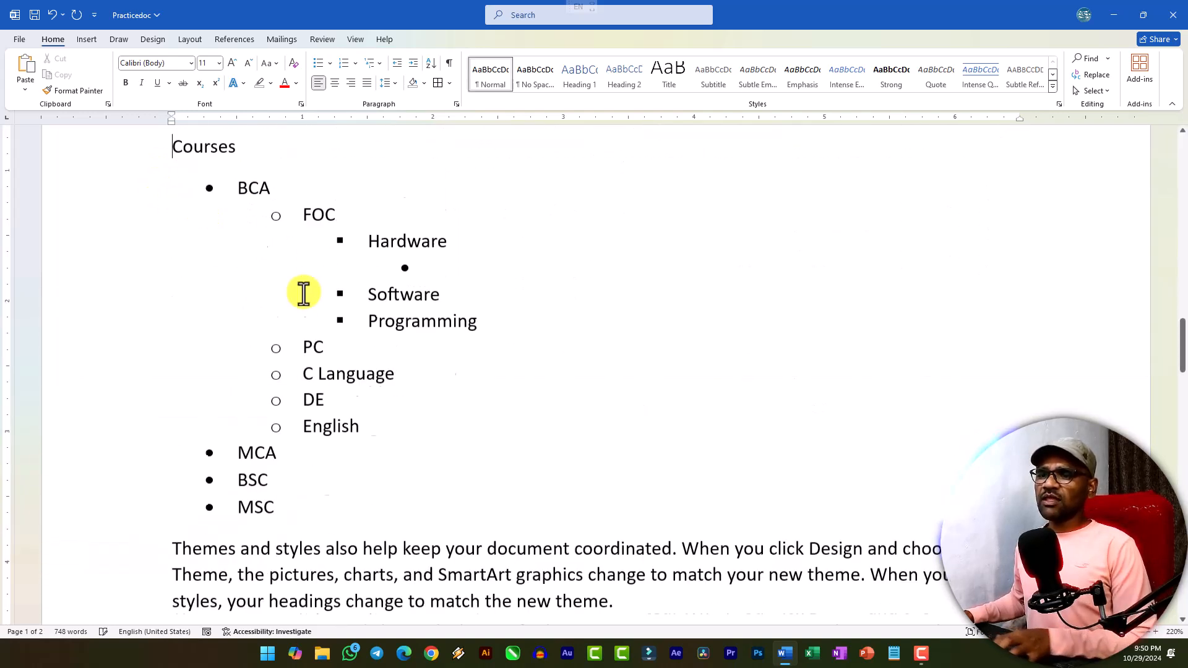
pyautogui.scroll(2, 313, 308)
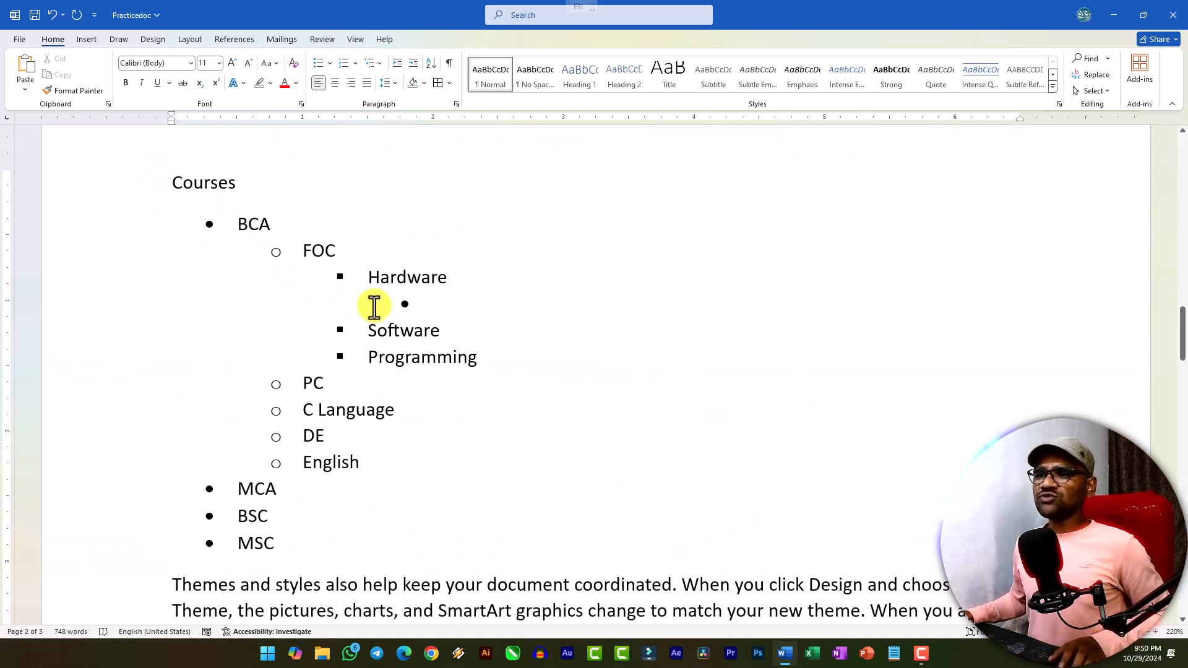
# Step: Remove the empty fourth-level bullet under Hardware
pyautogui.click(425, 303)
pyautogui.press('F12')
pyautogui.click(705, 403)
pyautogui.press('BackSpace')
pyautogui.press('BackSpace')
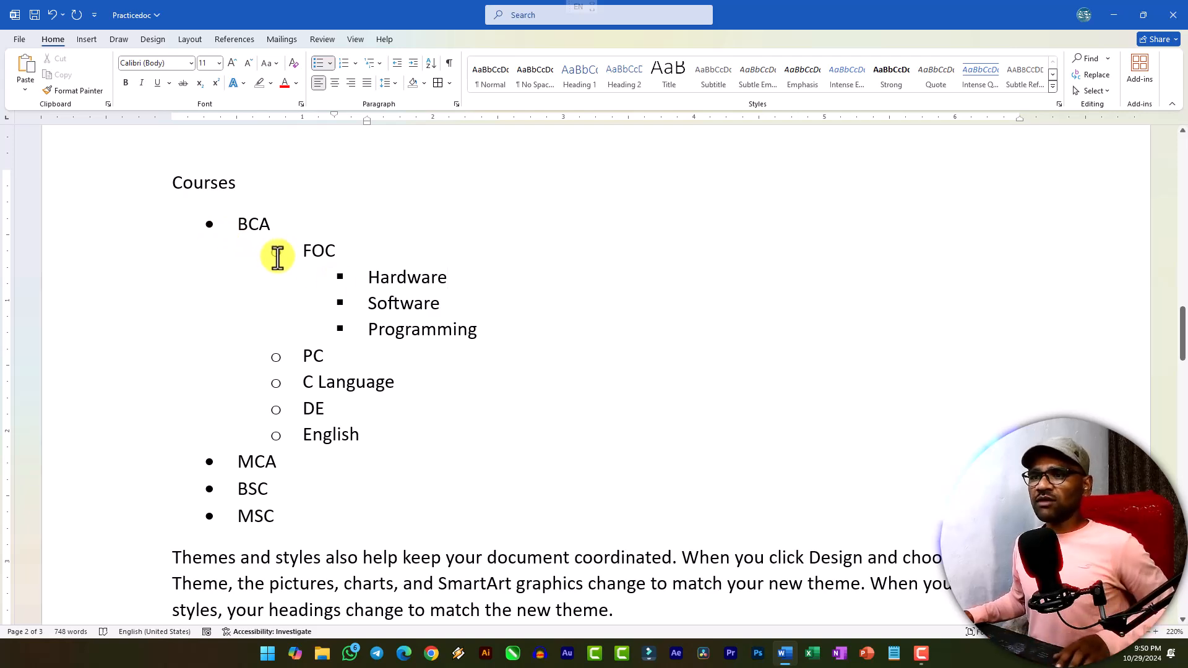
# Step: Apply the multilevel list style with diamond, arrow and square bullets to the whole course list, from BCA to MSC
pyautogui.scroll(3, 273, 263)
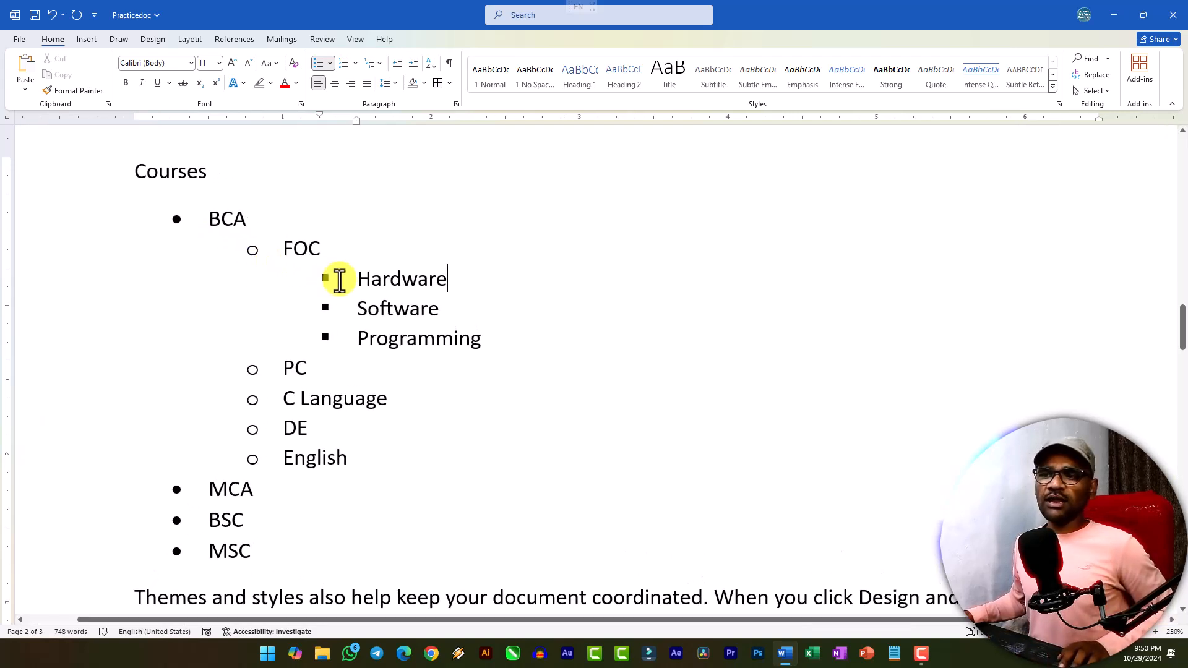
pyautogui.moveTo(199, 218); pyautogui.dragTo(322, 542)
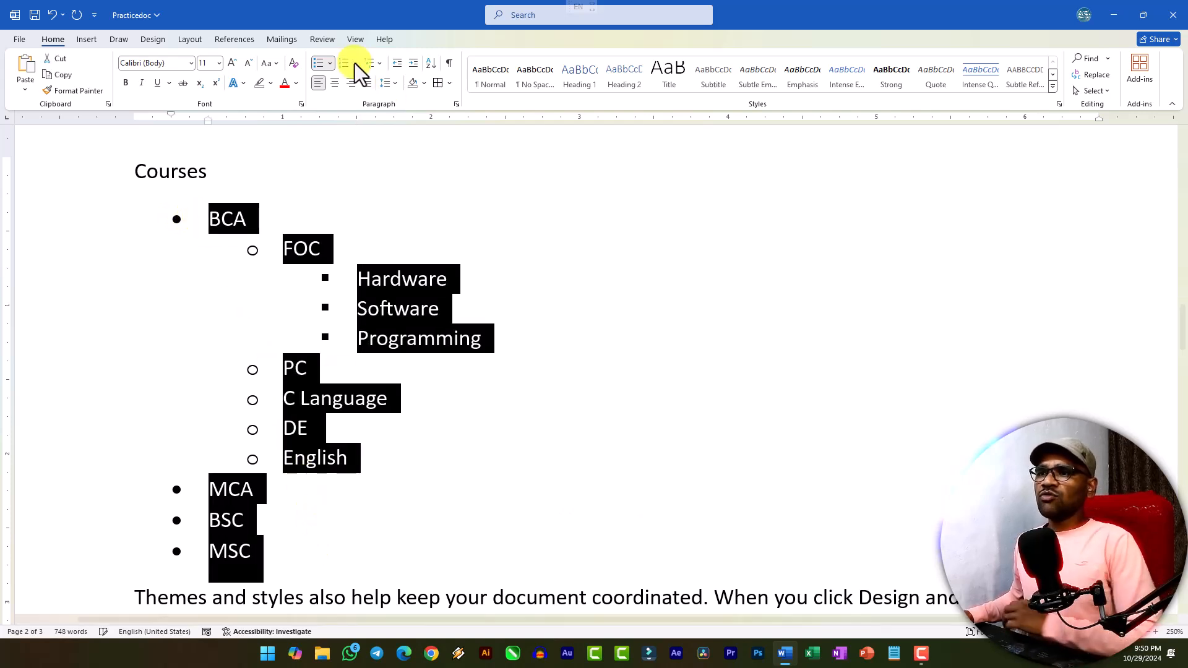
pyautogui.click(330, 63)
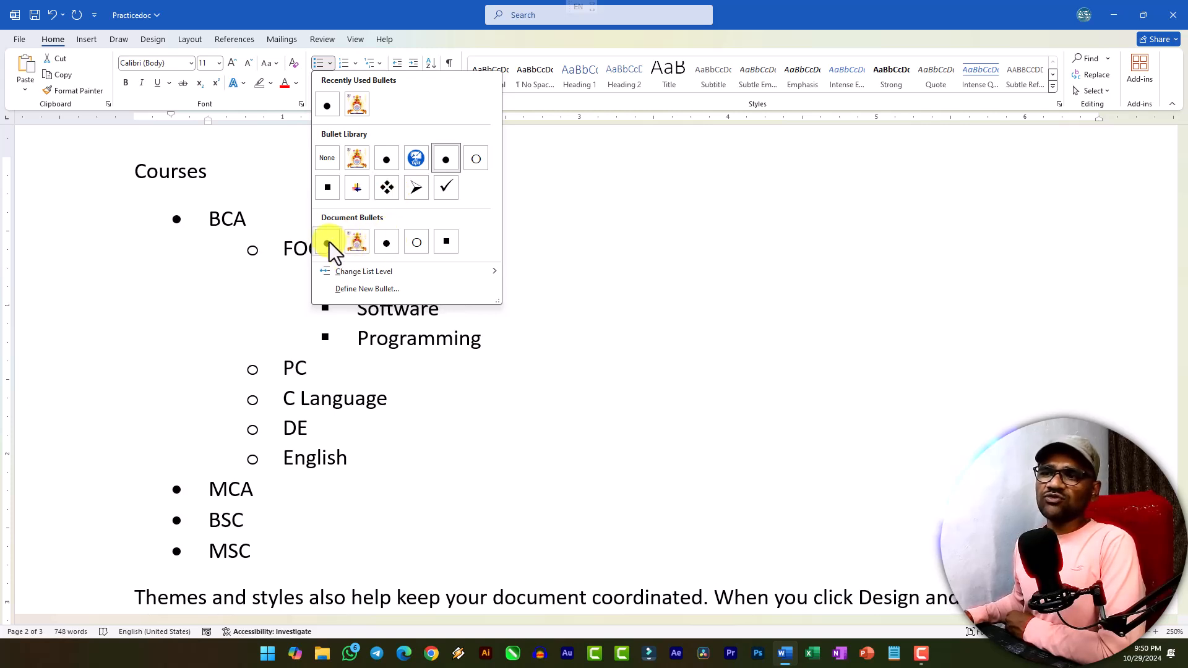
pyautogui.click(380, 65)
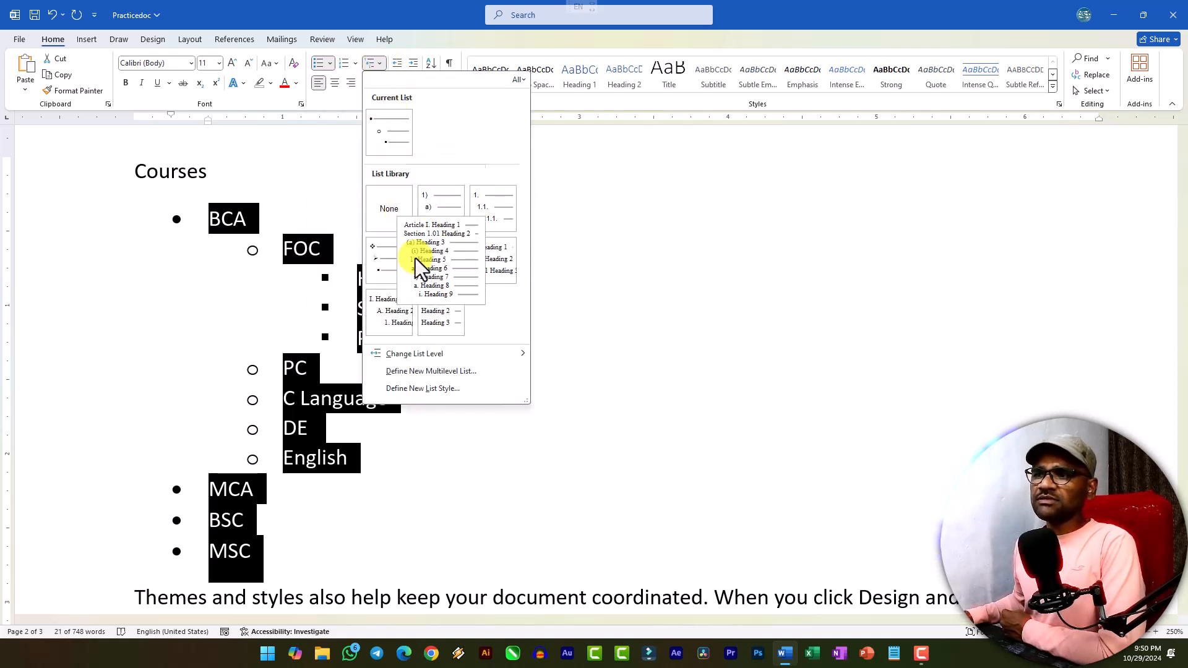
pyautogui.click(387, 264)
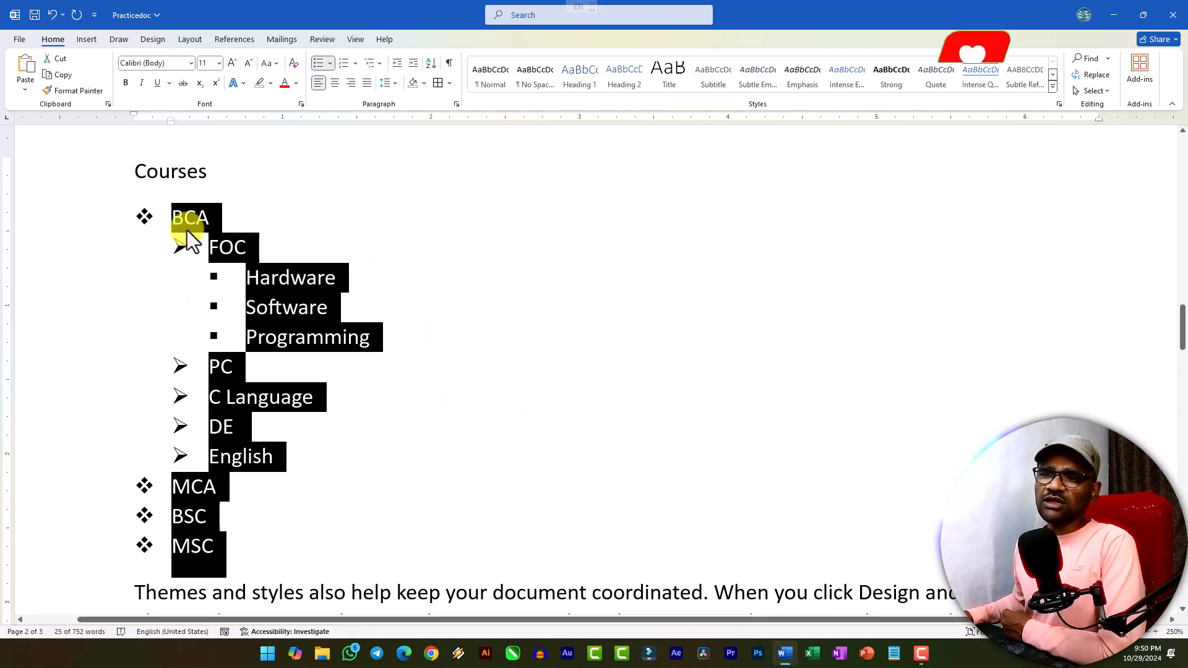
# Step: Try the A., B., C. numbering format on the whole course list, followed by the 1., 1.1., 1.1.1. multilevel style
pyautogui.click(379, 64)
pyautogui.click(380, 64)
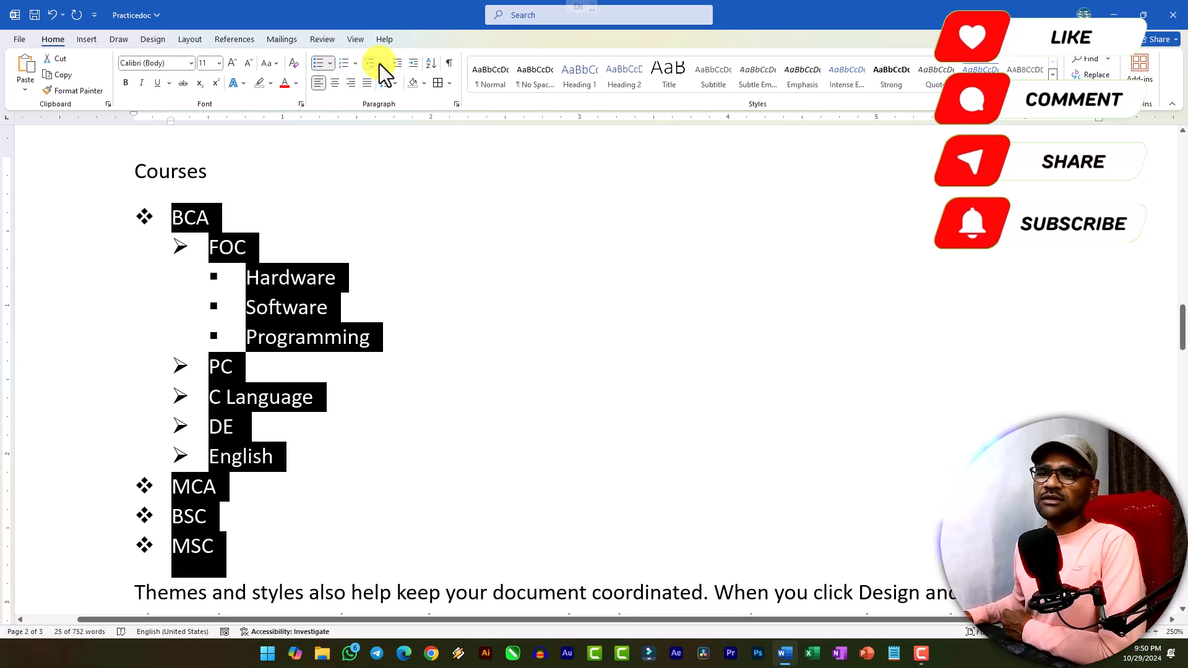
pyautogui.click(355, 64)
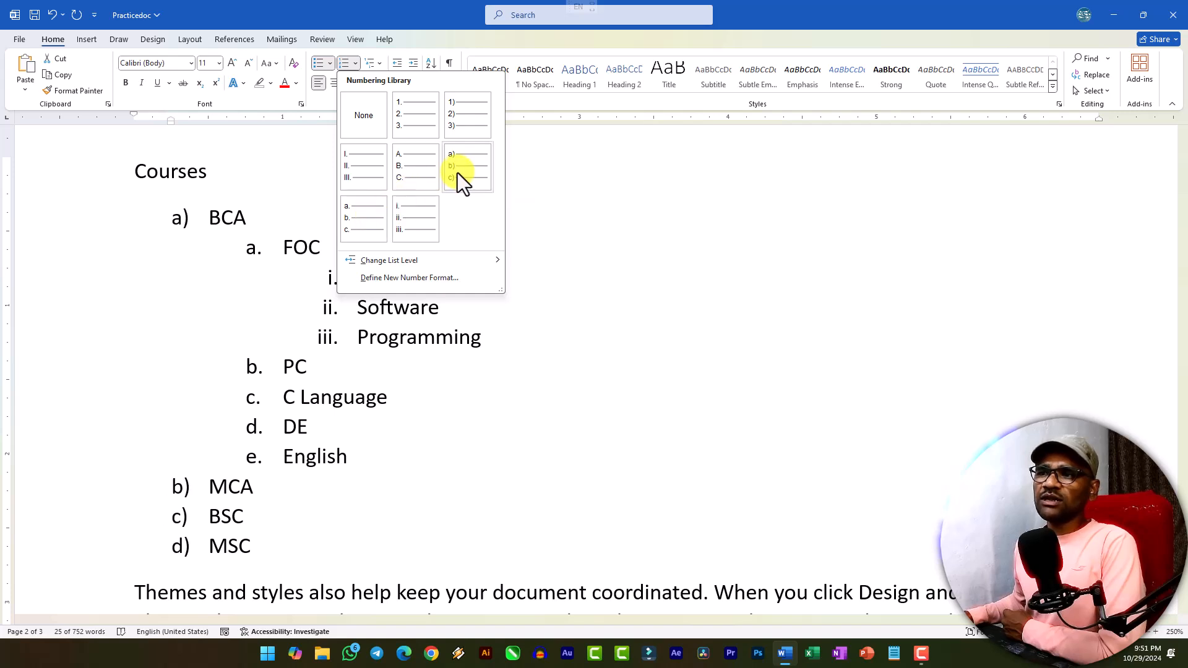
pyautogui.click(424, 167)
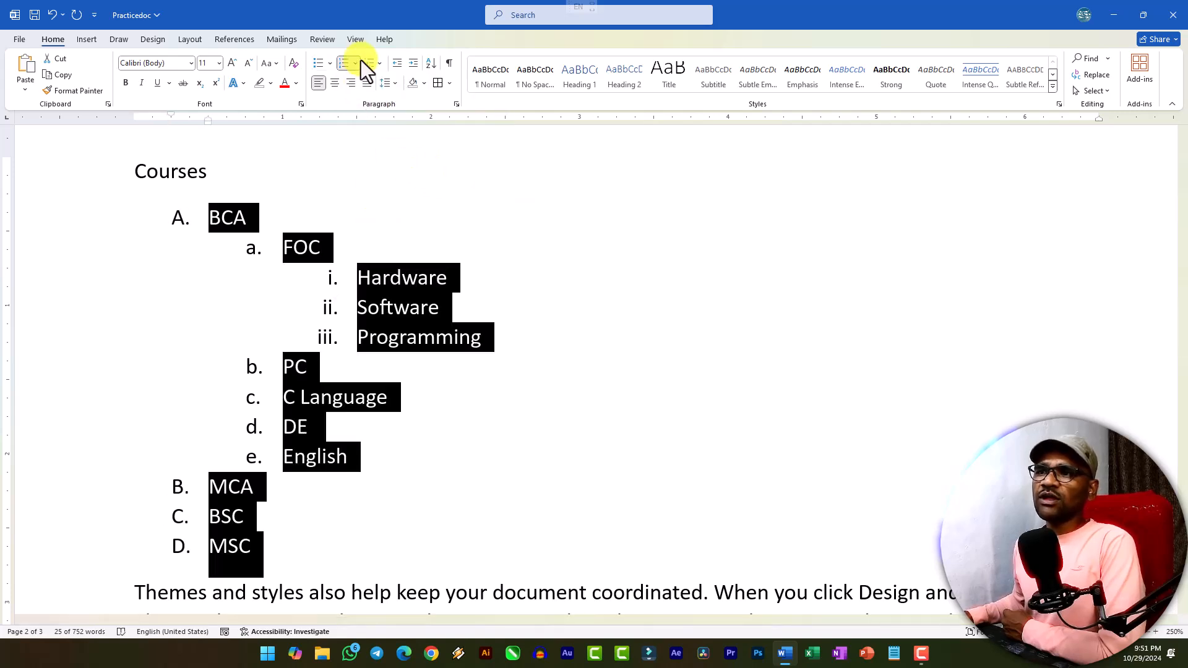
pyautogui.click(383, 62)
pyautogui.click(481, 218)
# Step: Apply the 1), a), i) multilevel list style to the whole course list and deselect it
pyautogui.click(384, 66)
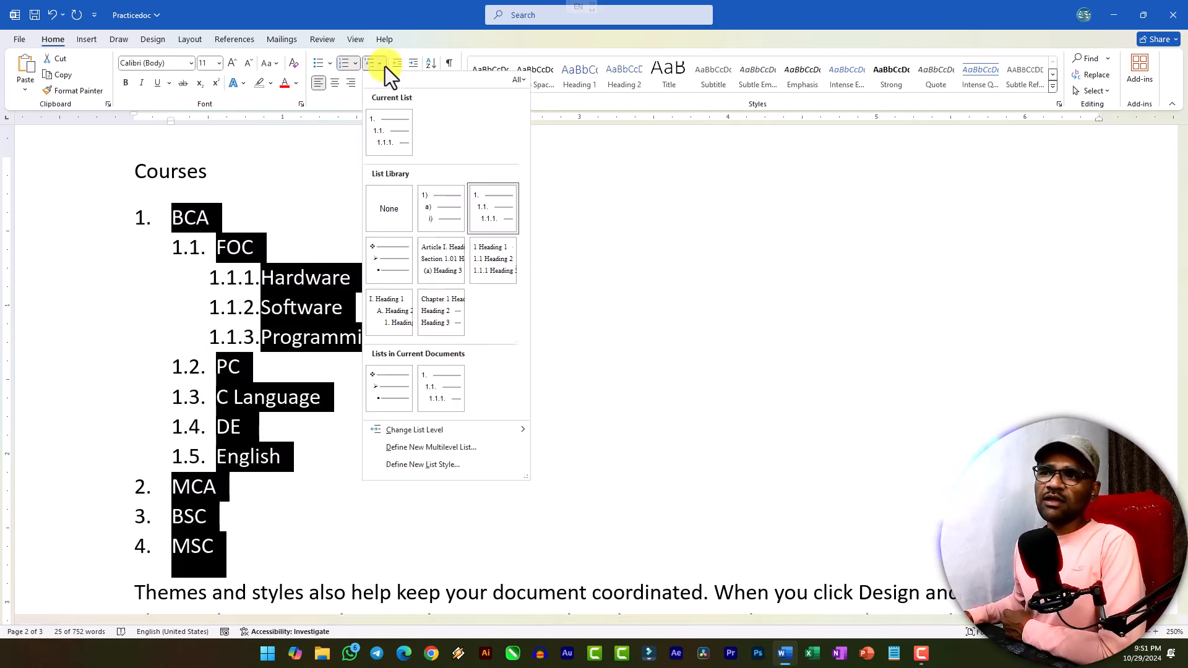
pyautogui.click(433, 201)
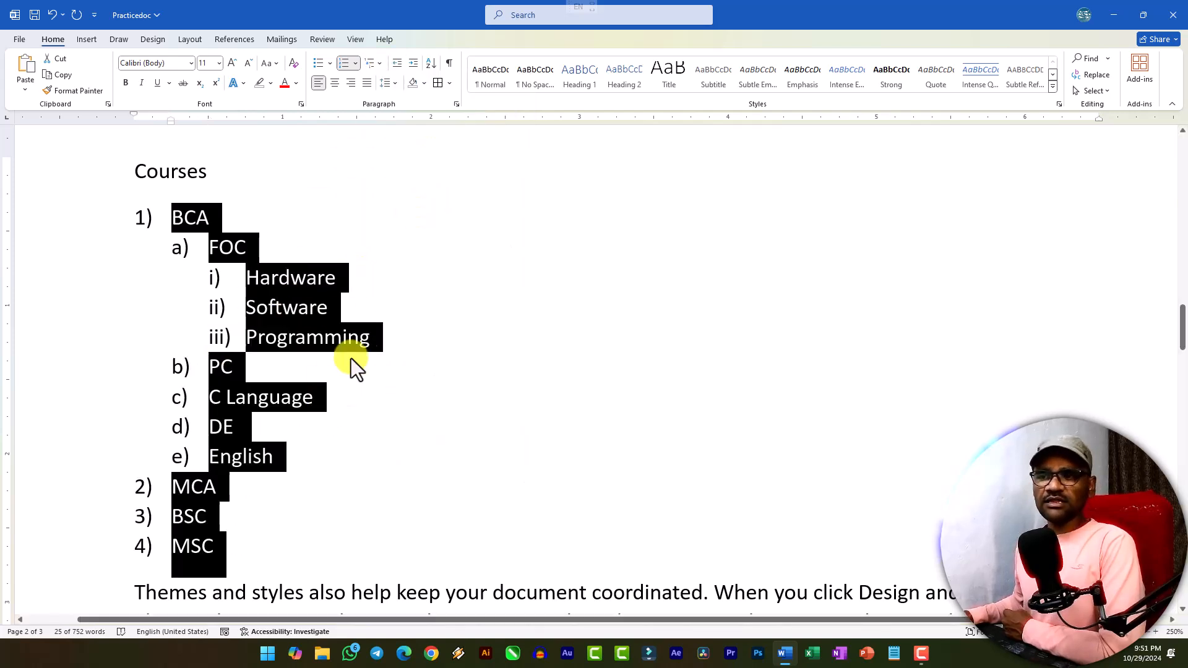
pyautogui.click(266, 433)
pyautogui.click(254, 543)
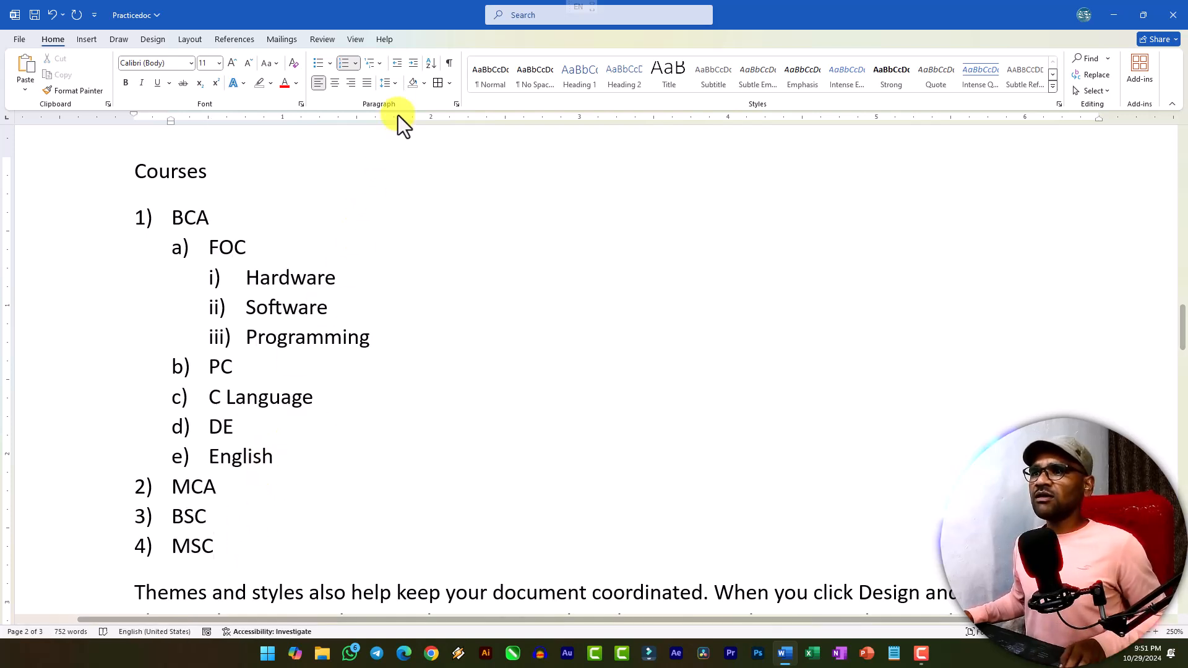
# Step: Increase the indent of the Hardware item under FOC down to the deepest list level
pyautogui.click(246, 277)
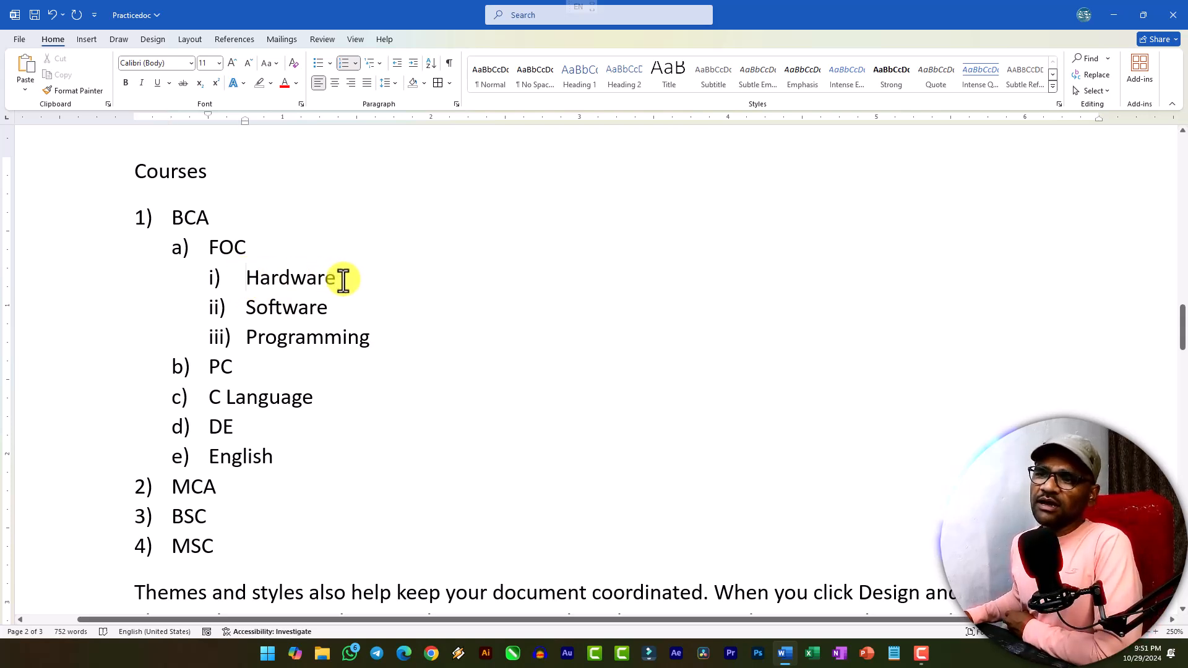
pyautogui.click(415, 62)
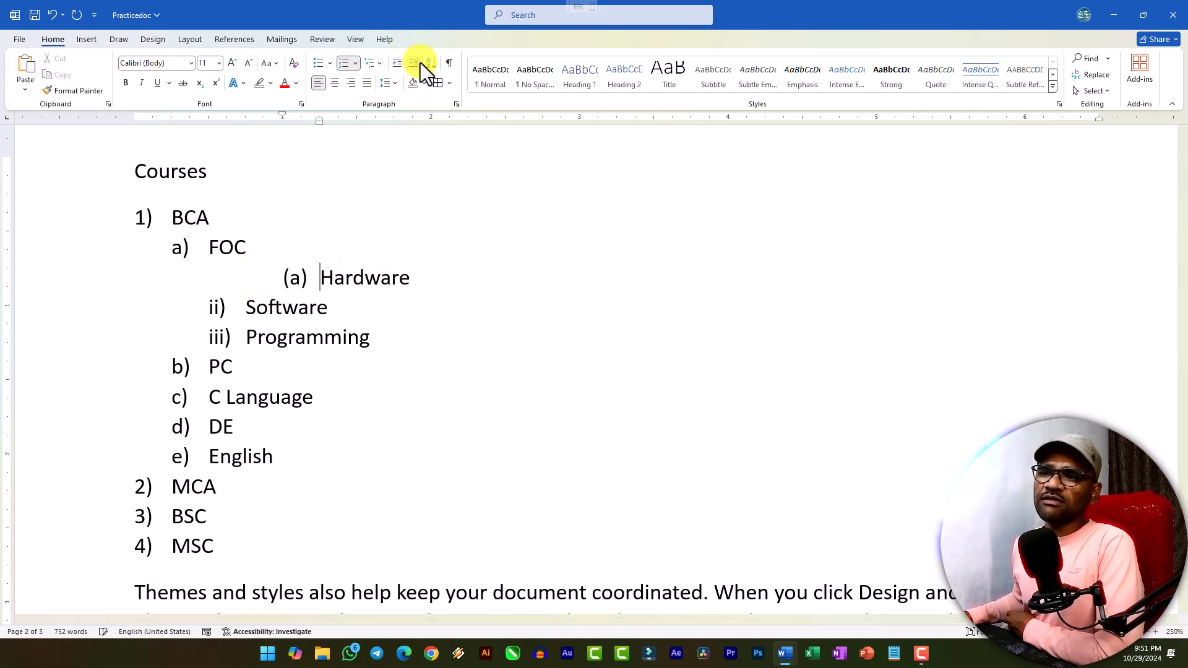
pyautogui.click(419, 62)
pyautogui.click(413, 62)
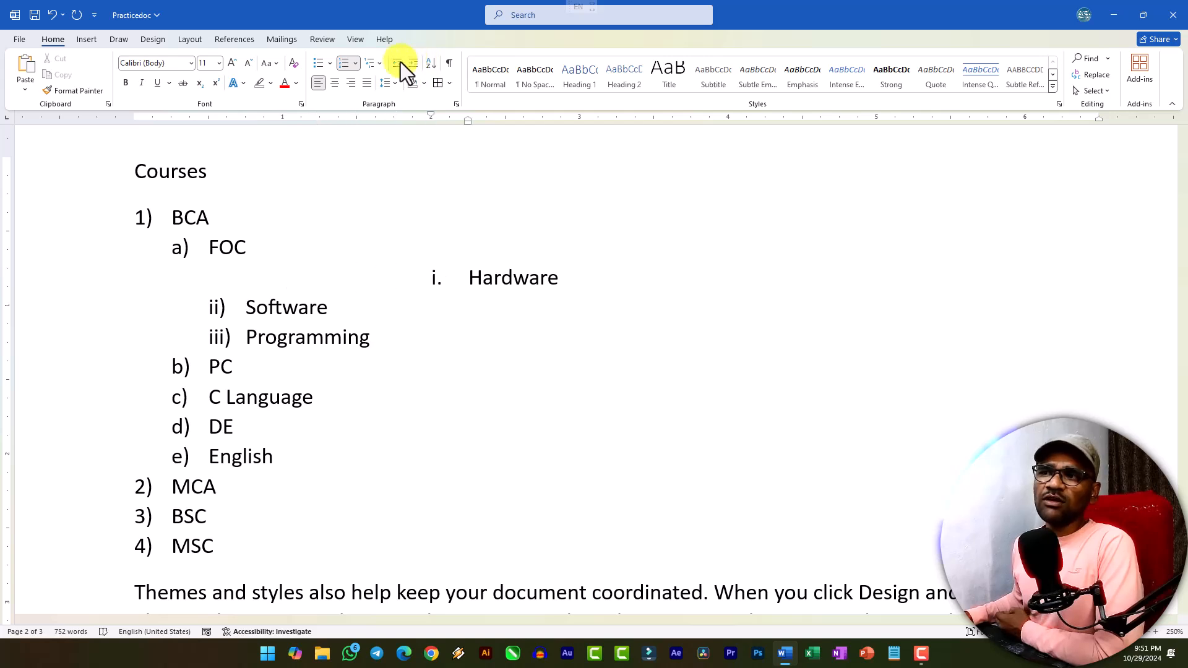
# Step: Decrease the indent of Hardware back to the third list level, in line with Software and Programming
pyautogui.click(400, 62)
pyautogui.click(399, 61)
pyautogui.click(400, 62)
pyautogui.click(400, 62)
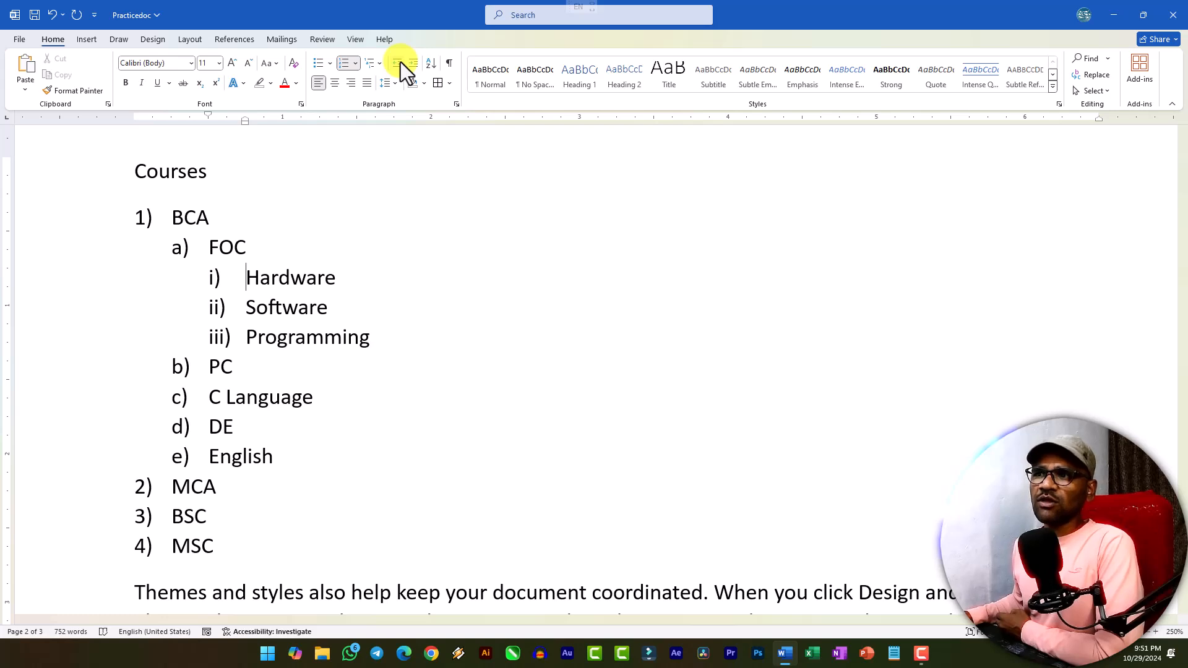
# Step: Show the paragraph marks and other hidden formatting symbols in the document, and hide them again
pyautogui.click(450, 63)
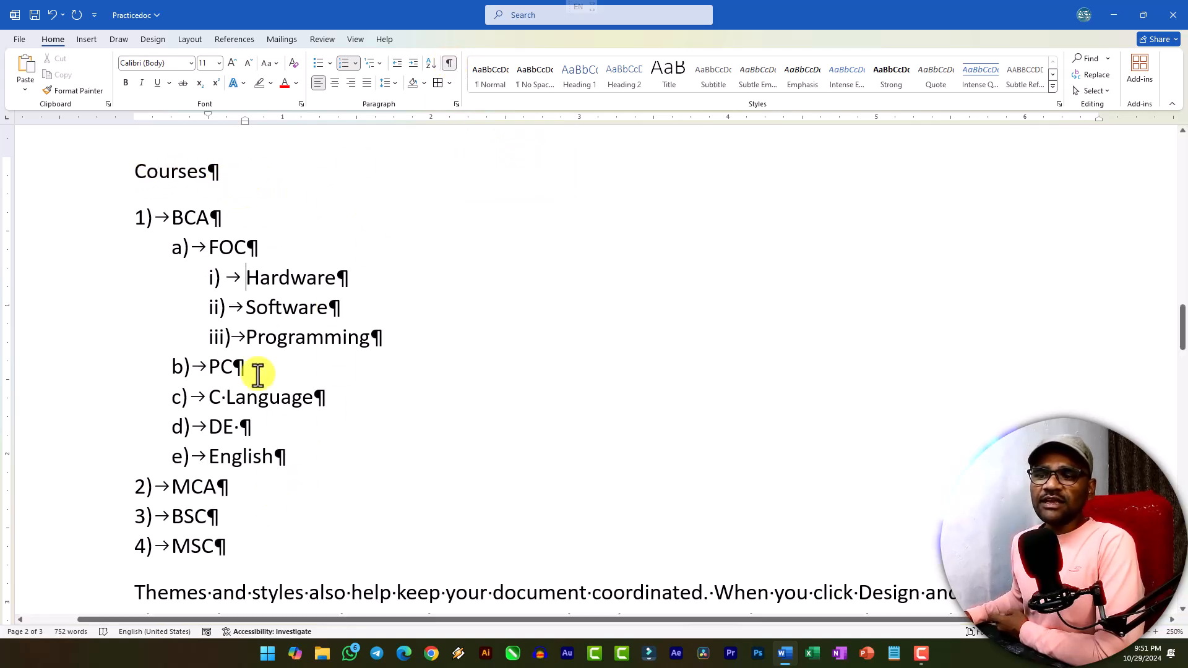
pyautogui.click(455, 63)
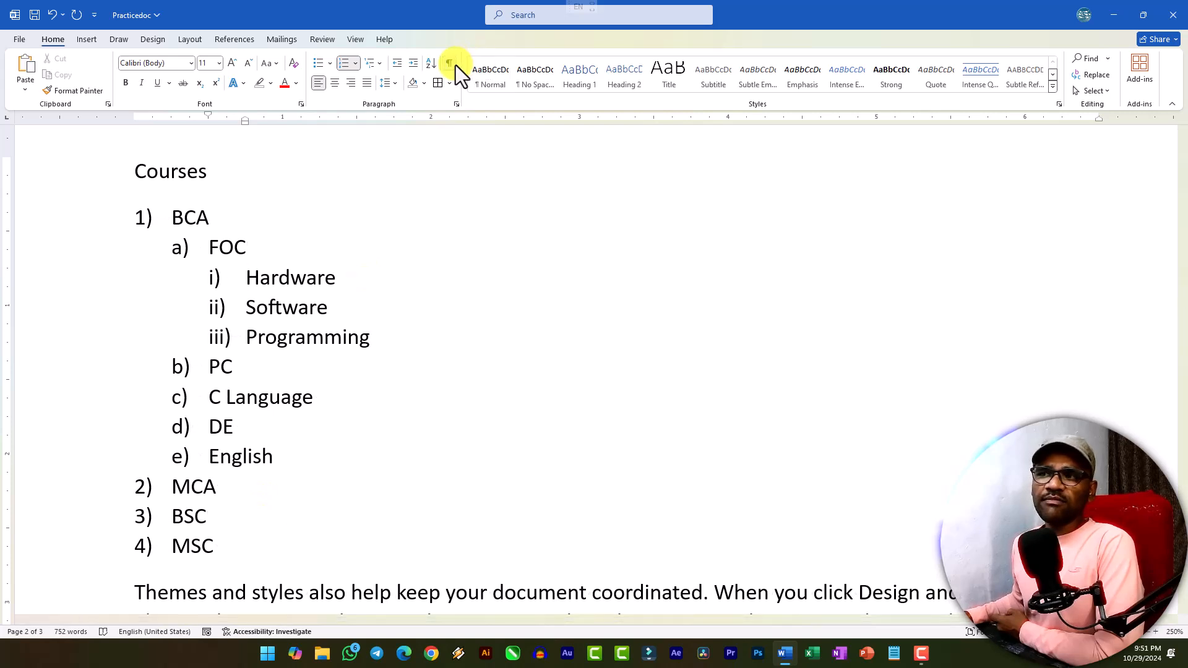